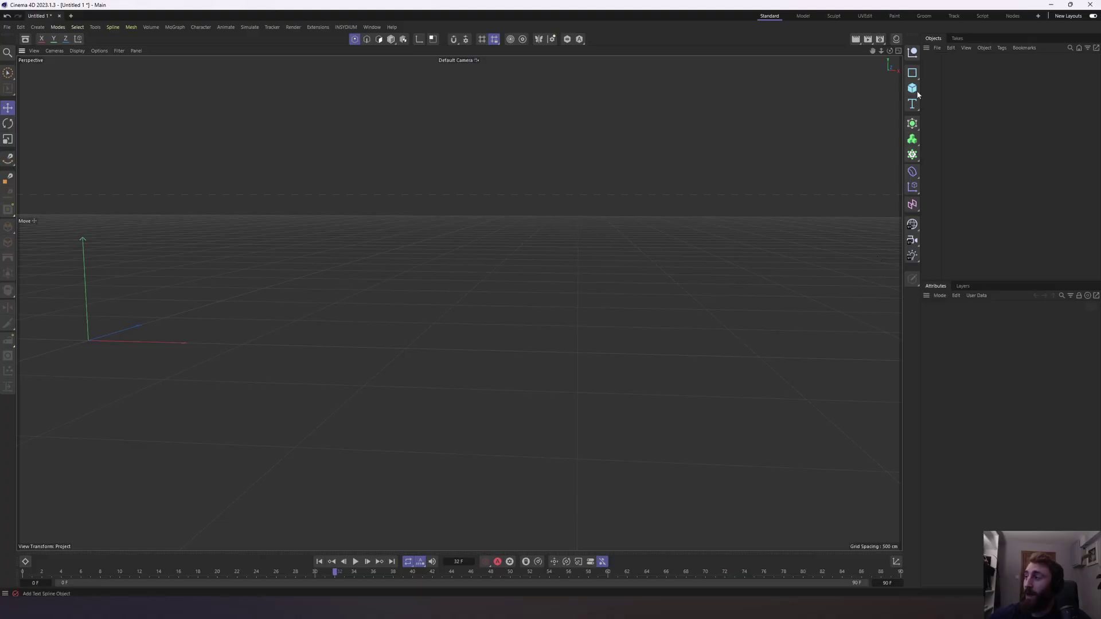
Add a Volume Builder, a Volume Mesher and a Text Spline to the empty scene
drag(913, 152, 957, 163)
drag(913, 105, 959, 138)
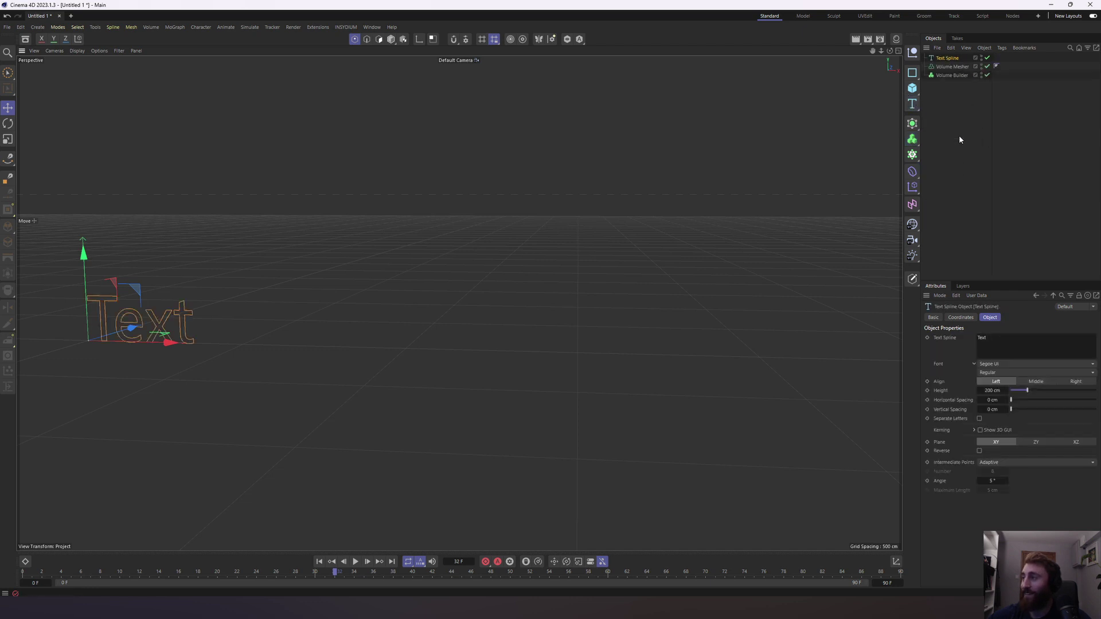
Change the Text Spline's text to "Bold&Break" and set its font to Europa-Bold
alt+middle_drag(91, 351, 315, 390)
drag(996, 339, 911, 335)
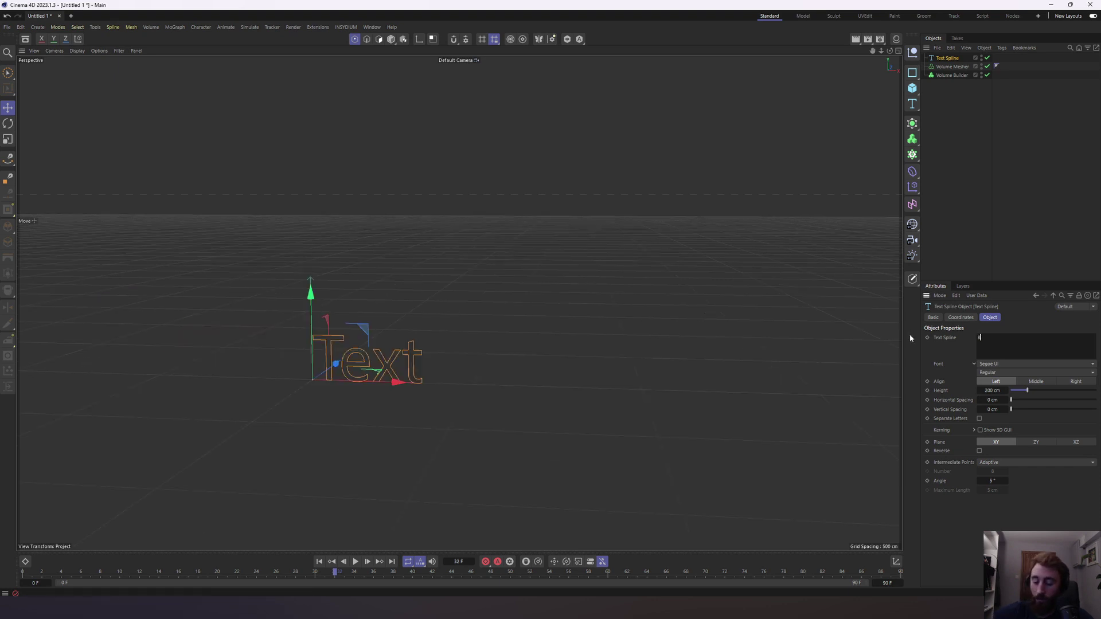
text(old)
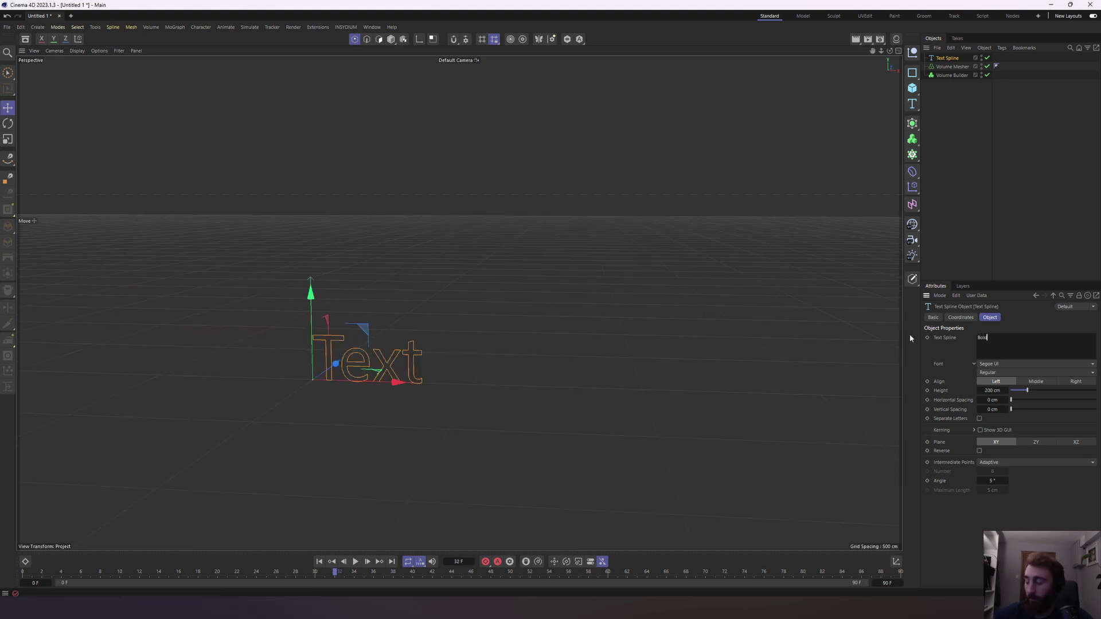
text(&Break)
click(1032, 364)
text(e)
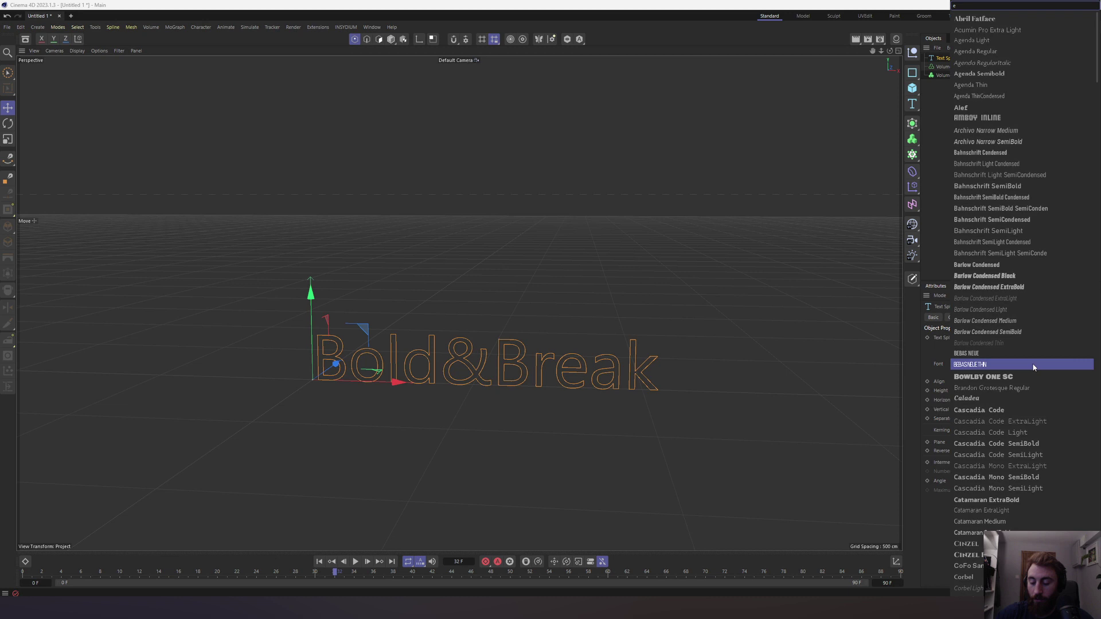
text(ur)
click(978, 22)
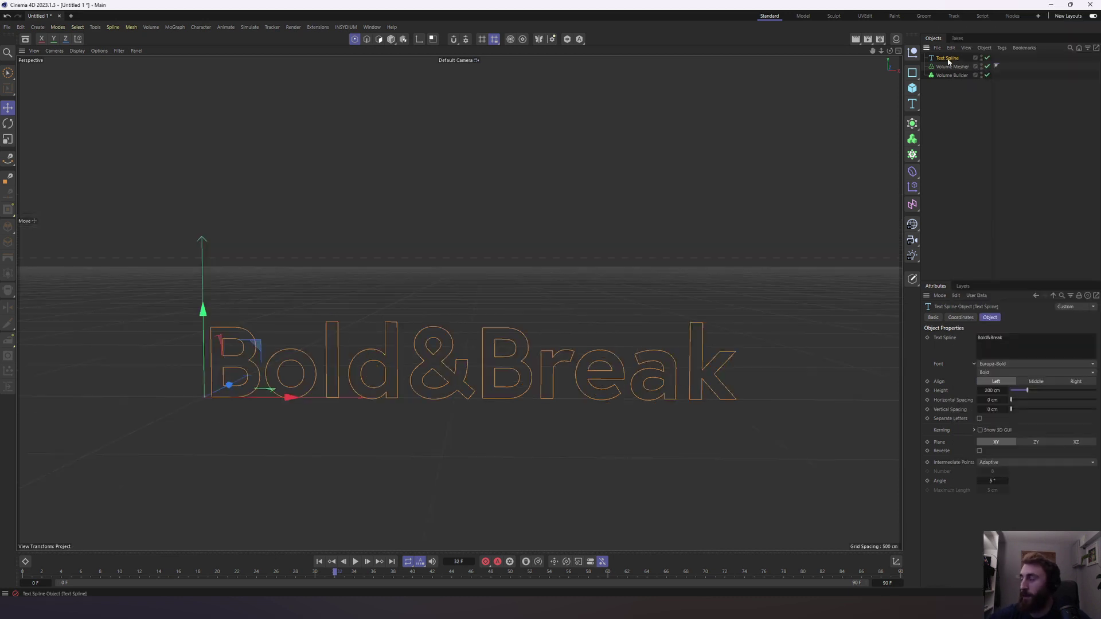
Nest the Text Spline under the Volume Builder, and the Volume Builder under the Volume Mesher
drag(948, 59, 952, 75)
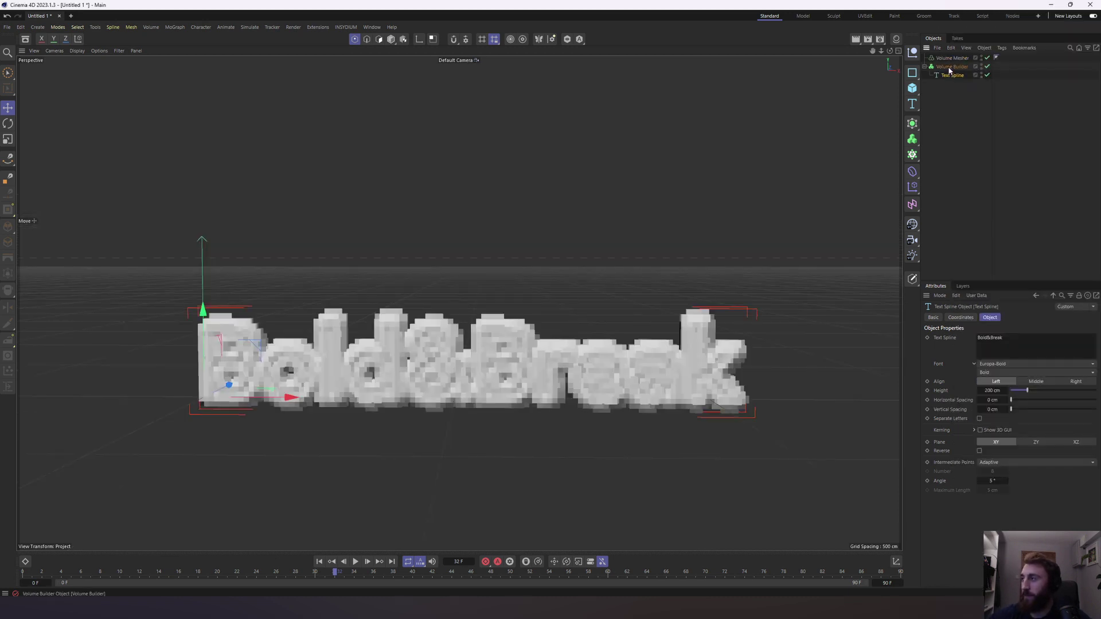
click(960, 66)
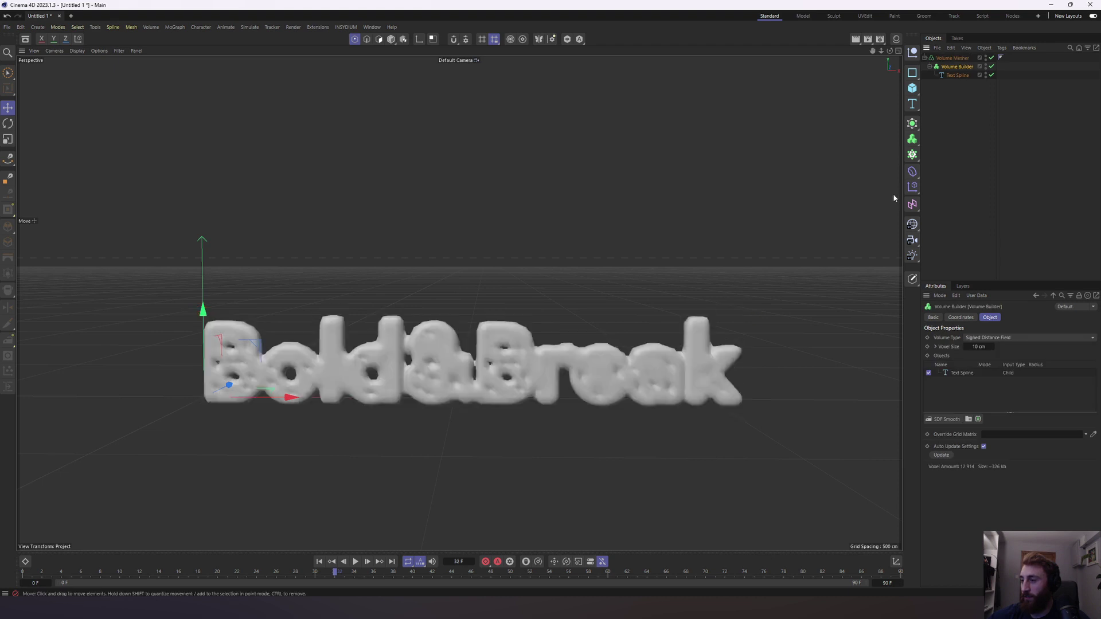
Set the Volume Builder's voxel size to 5 cm and inspect the meshed letters up close
click(982, 346)
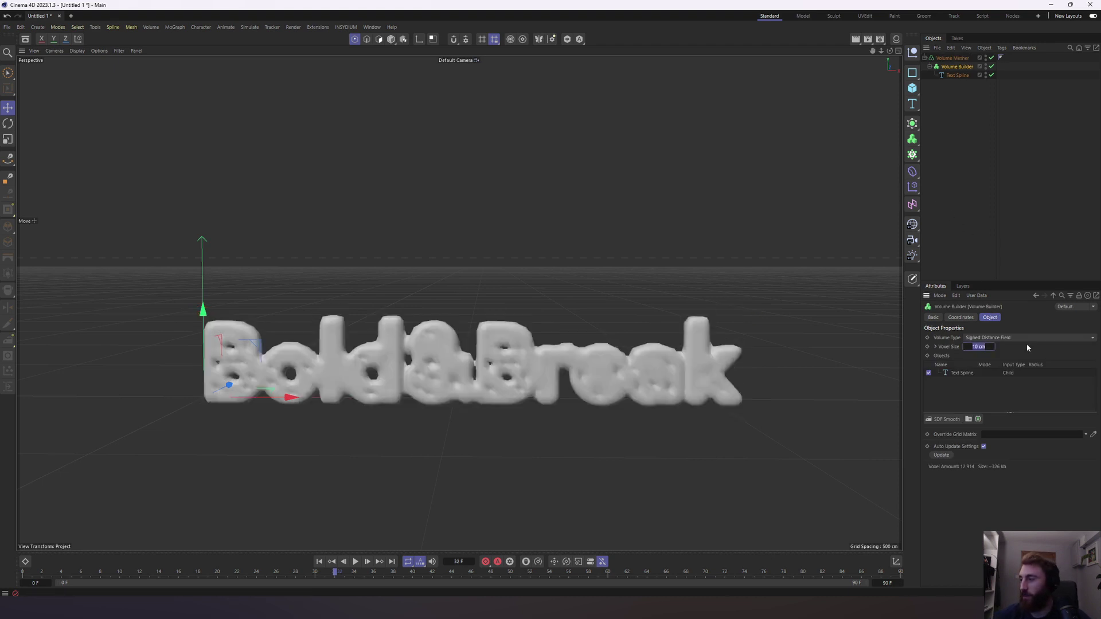
text(5)
key(Return)
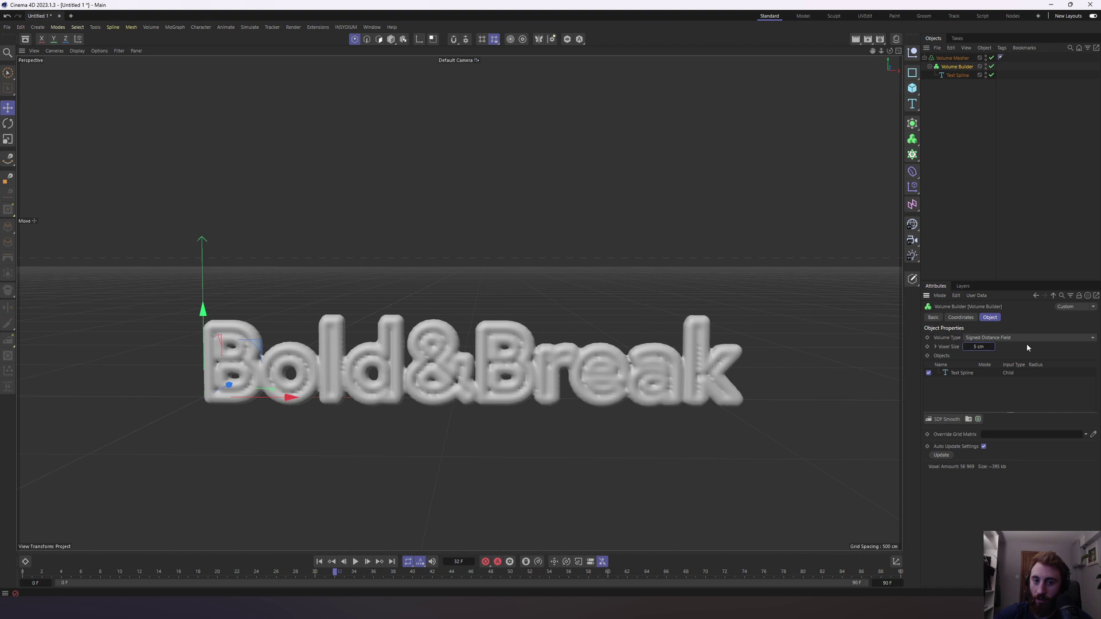
scroll(634, 378, up, 5)
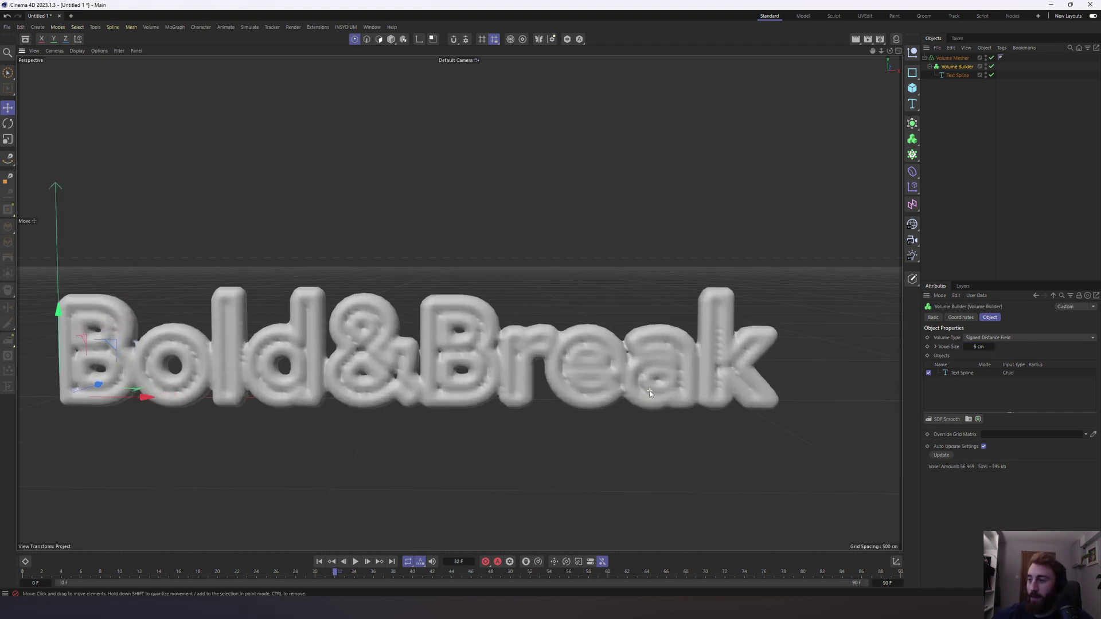
alt+drag(422, 320, 383, 319)
alt+middle_drag(384, 319, 499, 338)
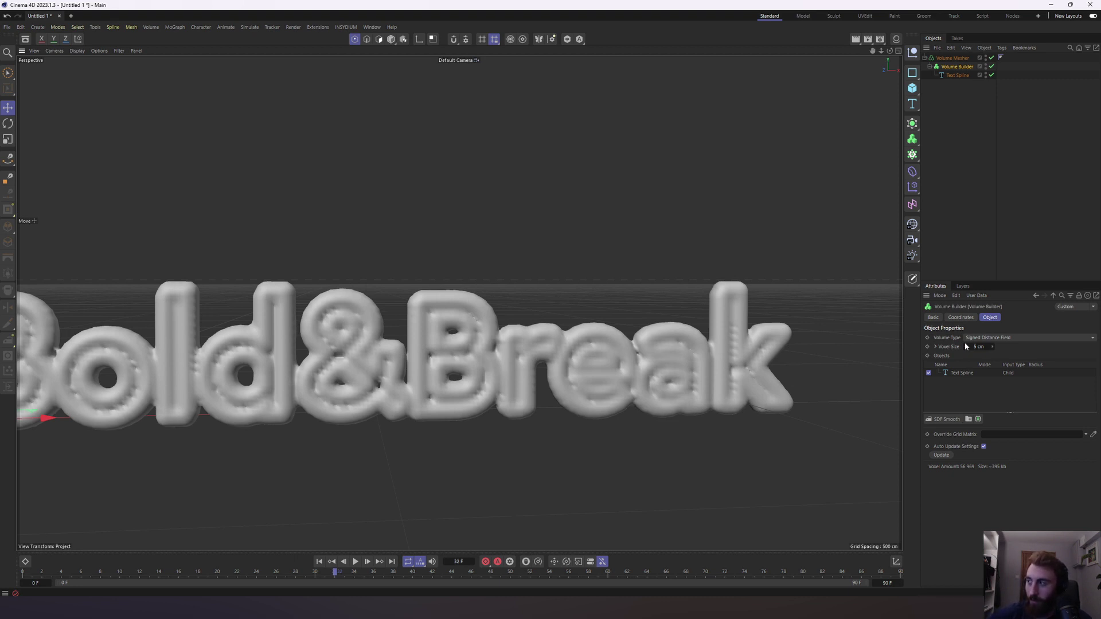
click(936, 253)
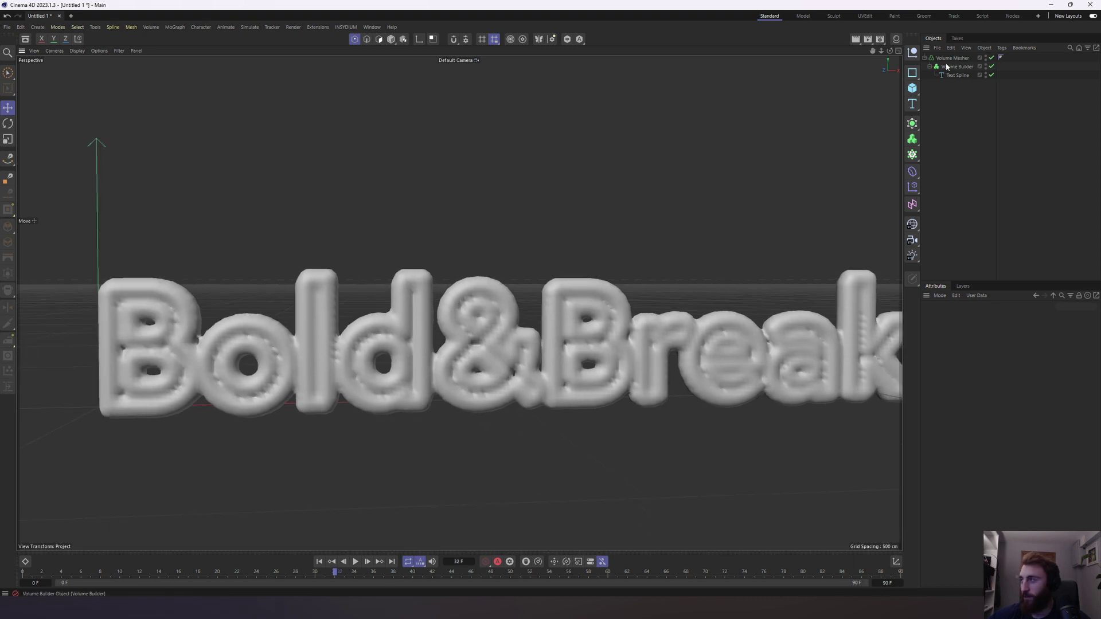
Set the Text Spline's height to 400 cm
click(948, 66)
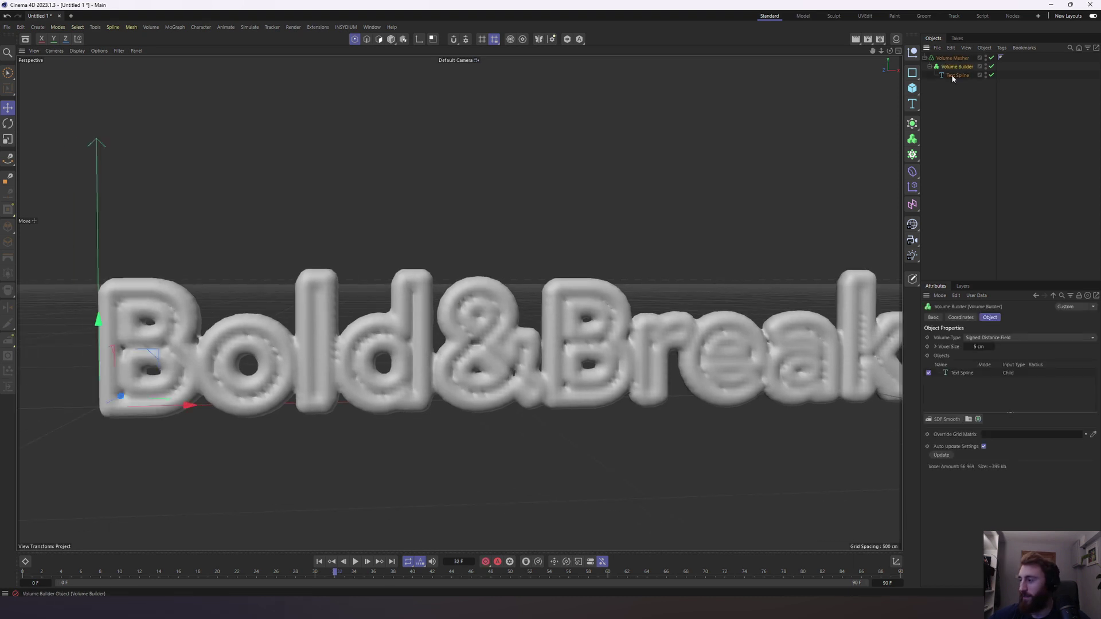
click(956, 75)
double_click(990, 390)
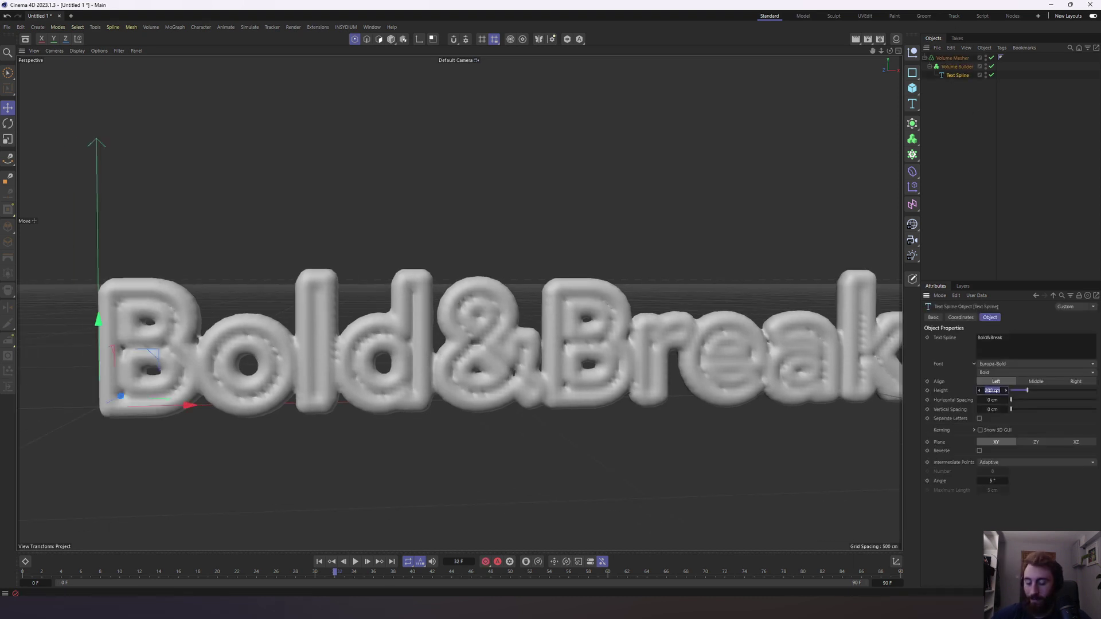
text(400)
key(Return)
scroll(544, 262, down, 2)
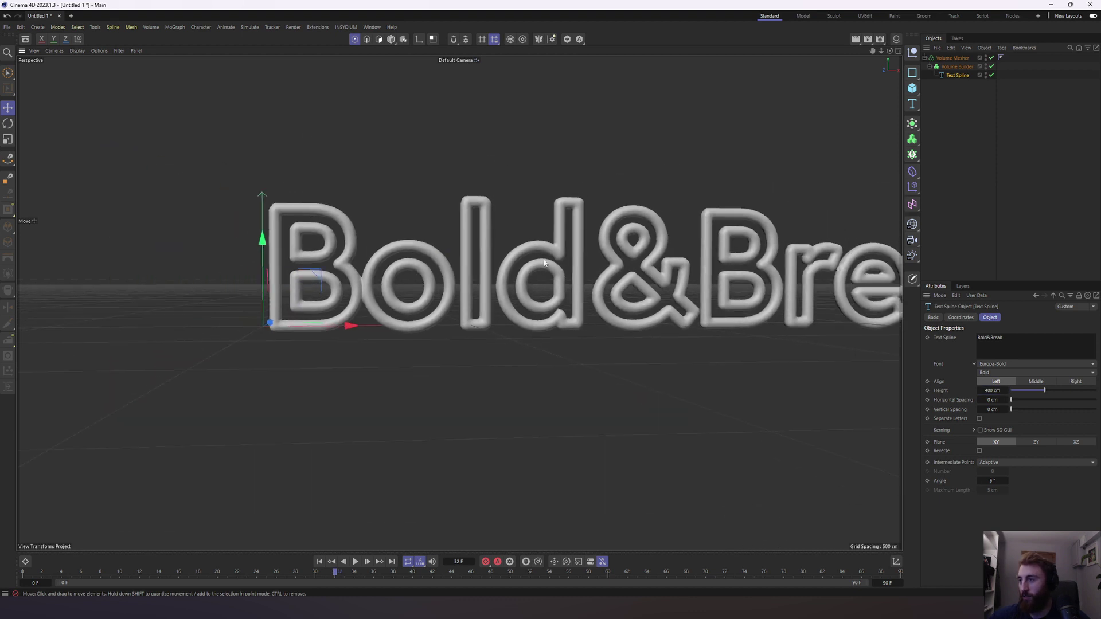
scroll(545, 263, down, 1)
alt+middle_drag(545, 262, 322, 323)
alt+drag(321, 323, 281, 323)
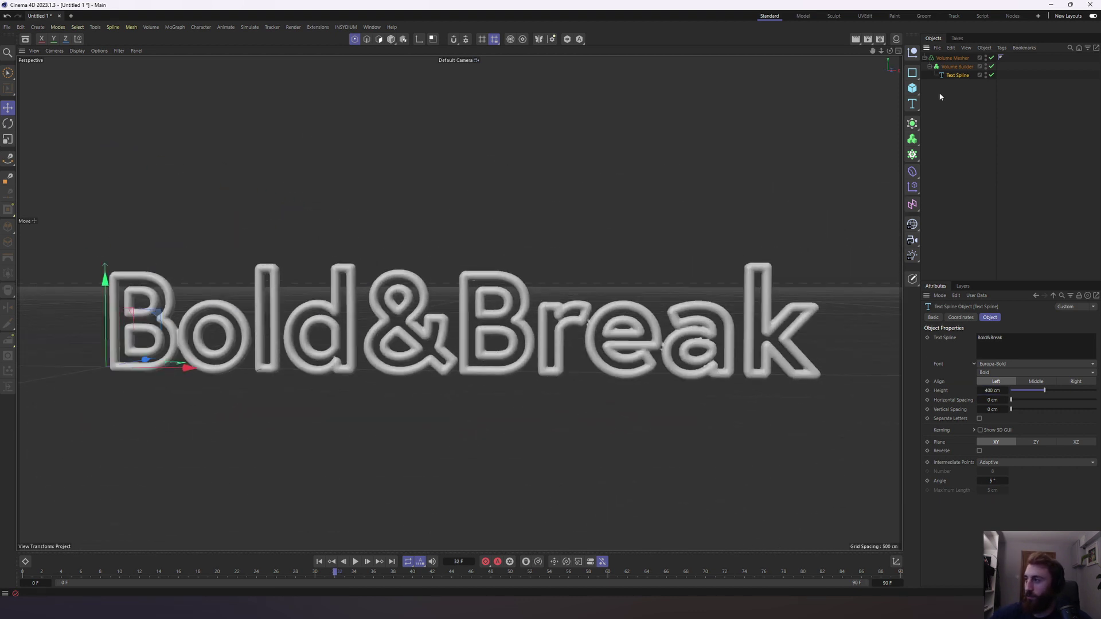
Add a MoSpline and place it inside the Volume Builder, above the Text Spline
key(shift+c)
key(Return)
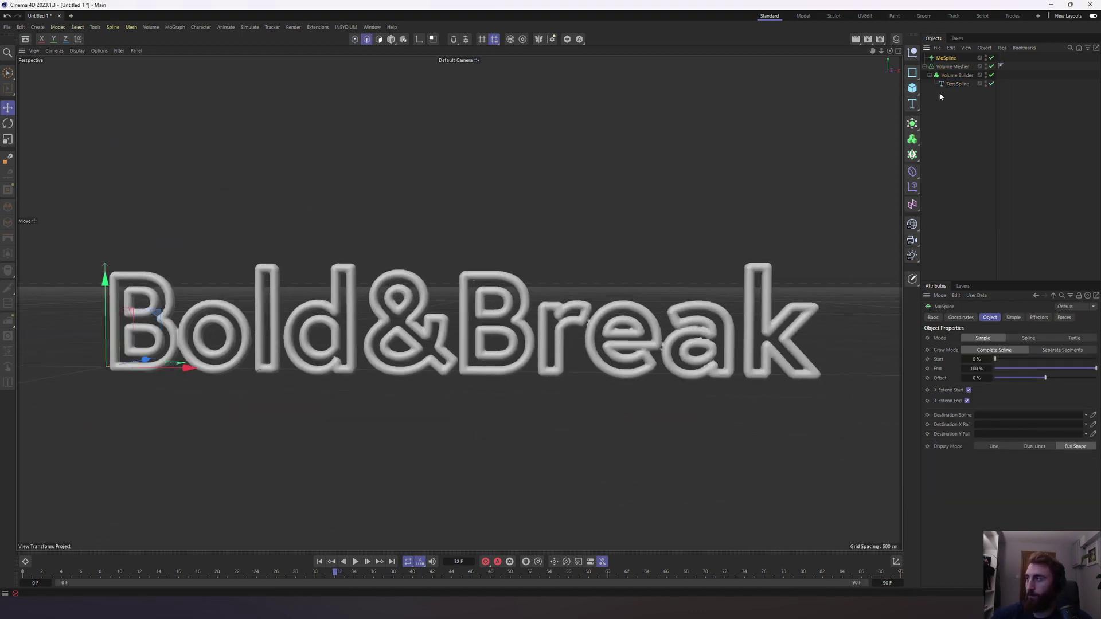
drag(949, 58, 959, 78)
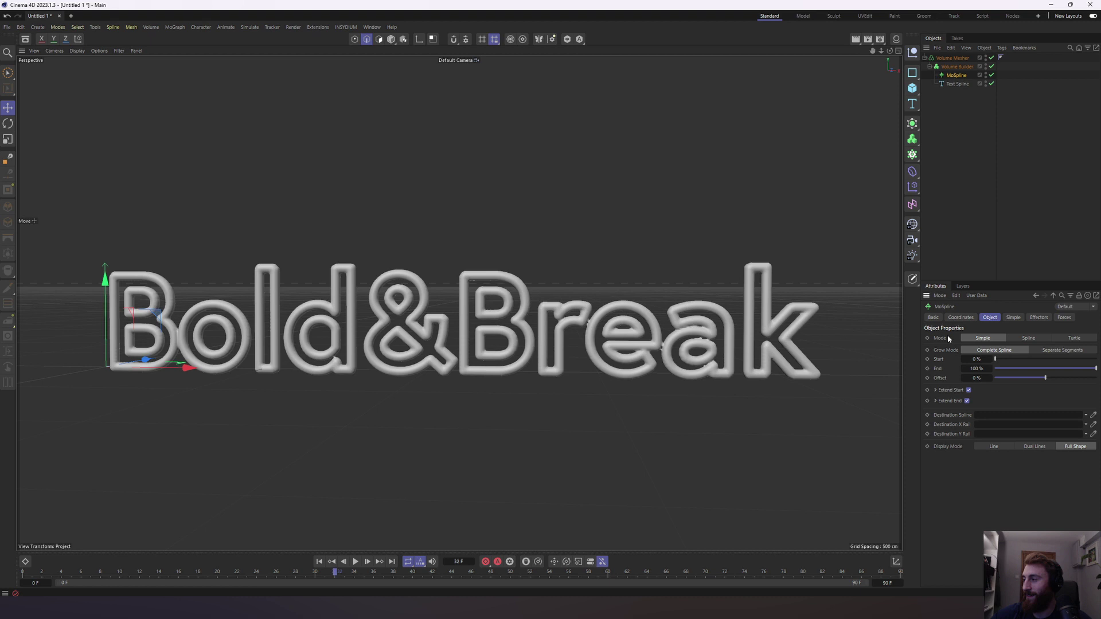
Set the MoSpline to Spline mode with the Text Spline as its source spline, and disable the Text Spline
click(1028, 339)
click(1012, 318)
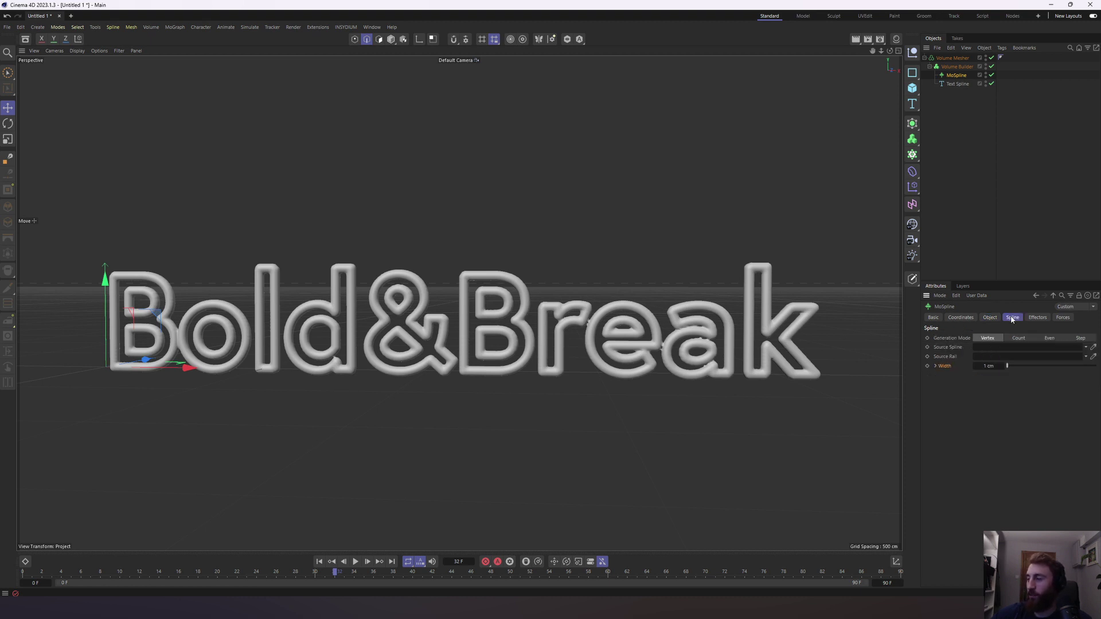
drag(957, 84, 997, 347)
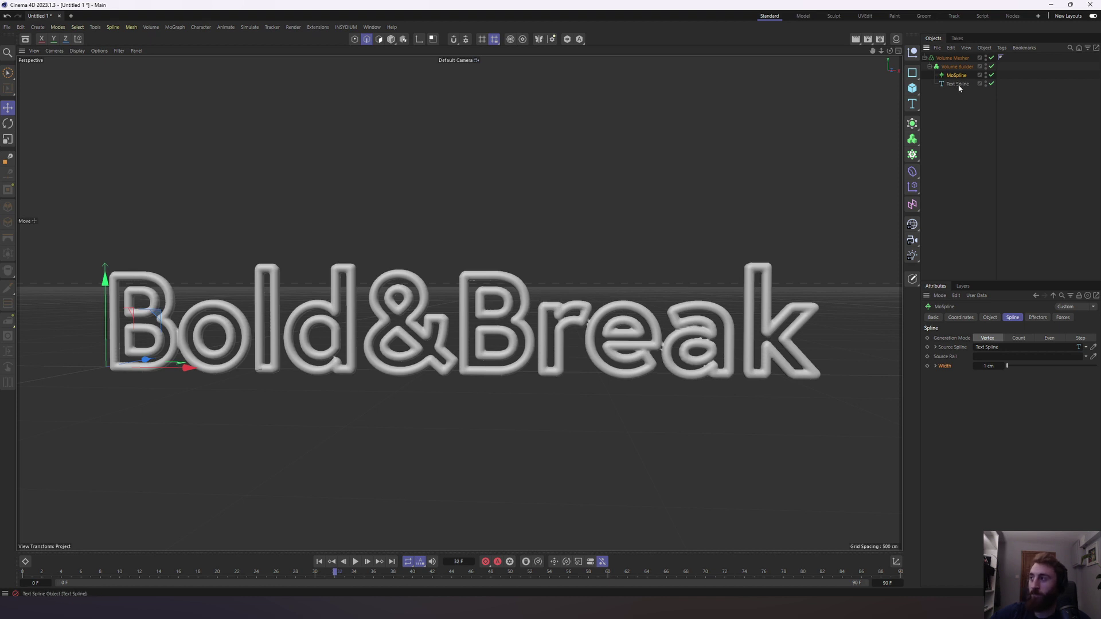
click(992, 84)
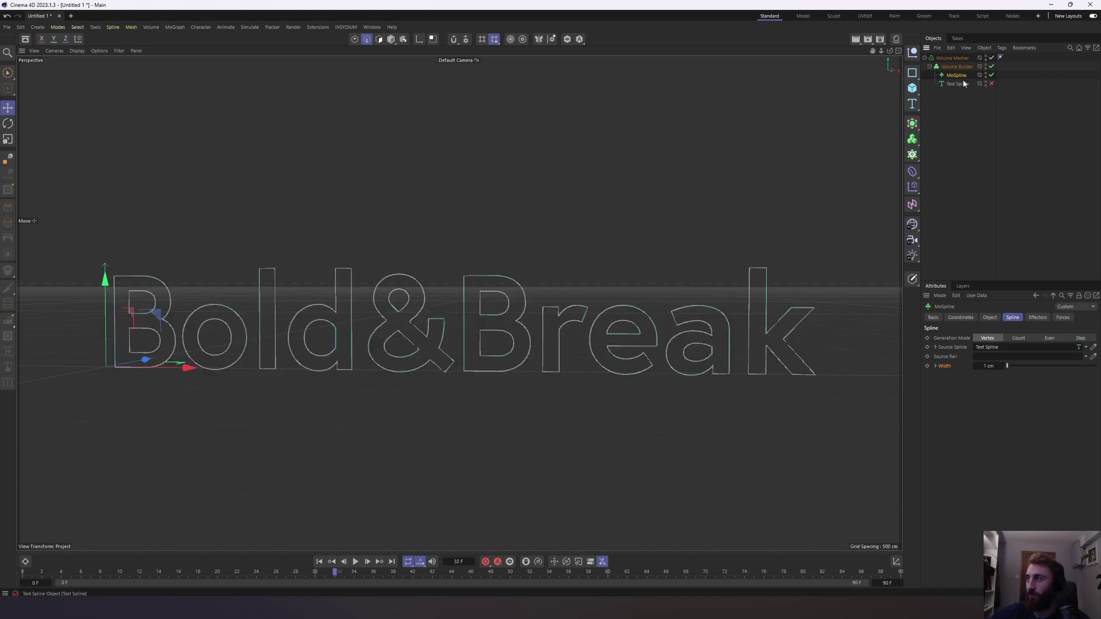
Set the MoSpline's width to 10 cm and its generation mode to Step
click(987, 366)
text(10)
key(Return)
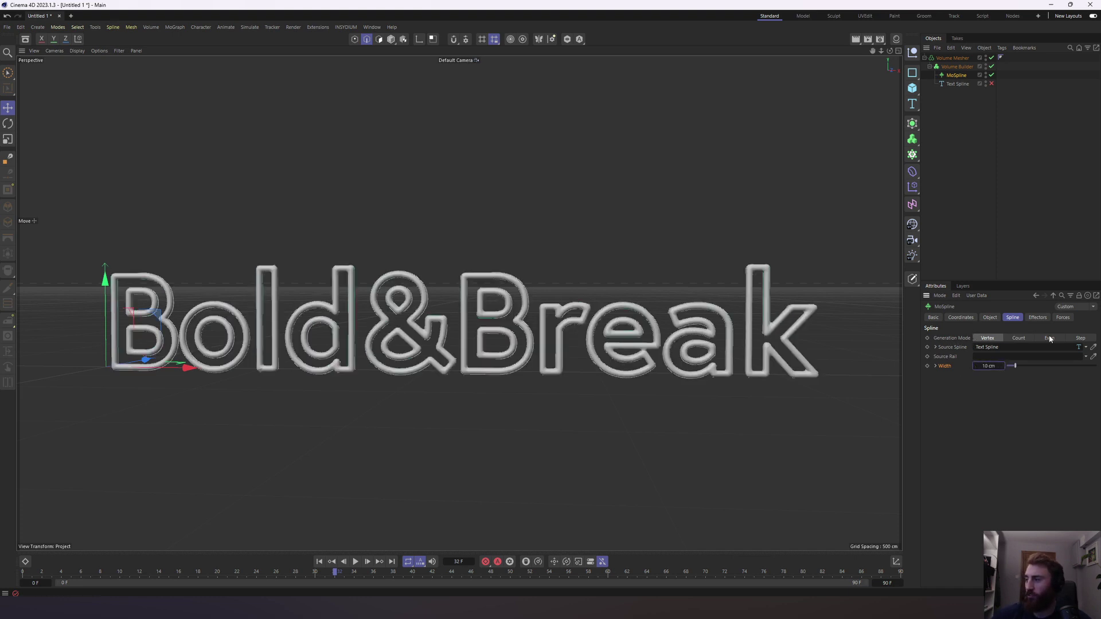
click(1081, 338)
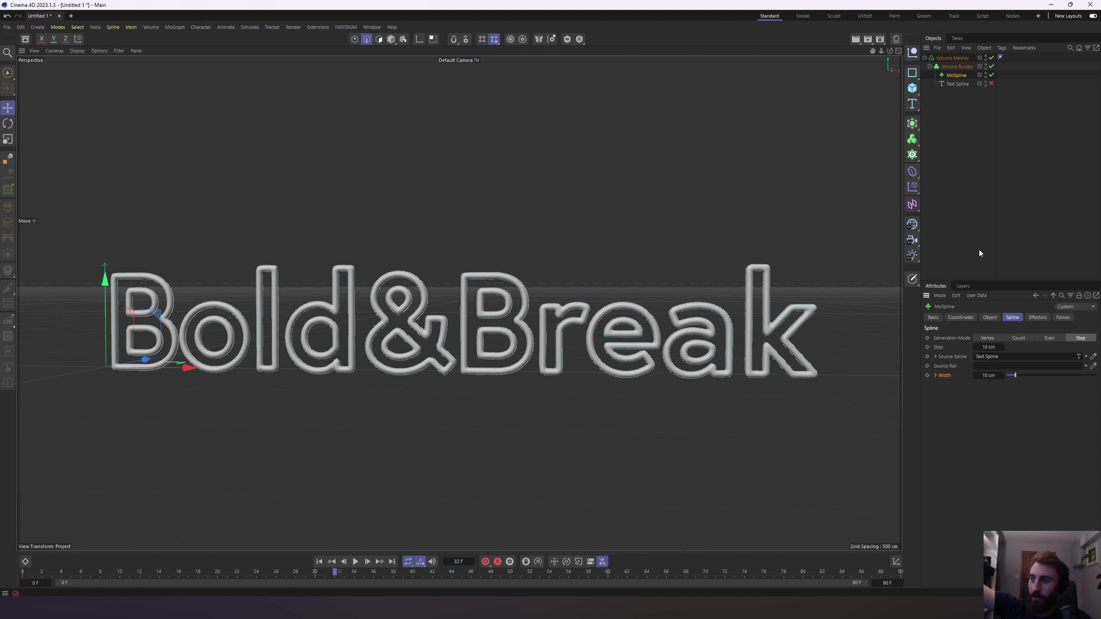
Set the MoSpline's grow mode to Separate Segments, testing the Start value in both grow modes
click(990, 317)
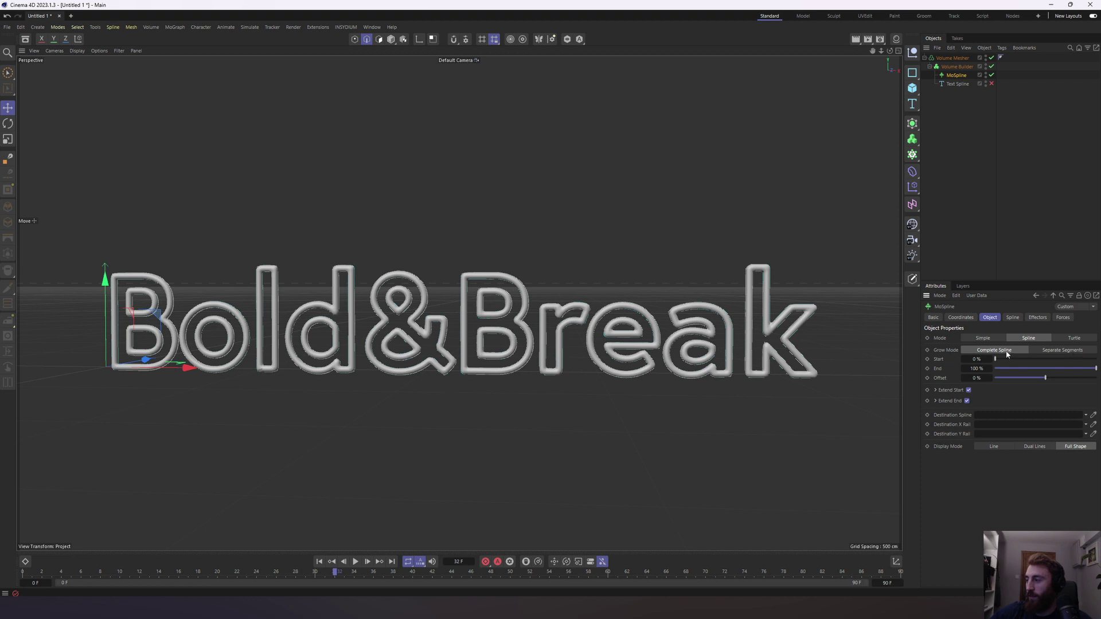
click(1067, 351)
drag(996, 360, 969, 366)
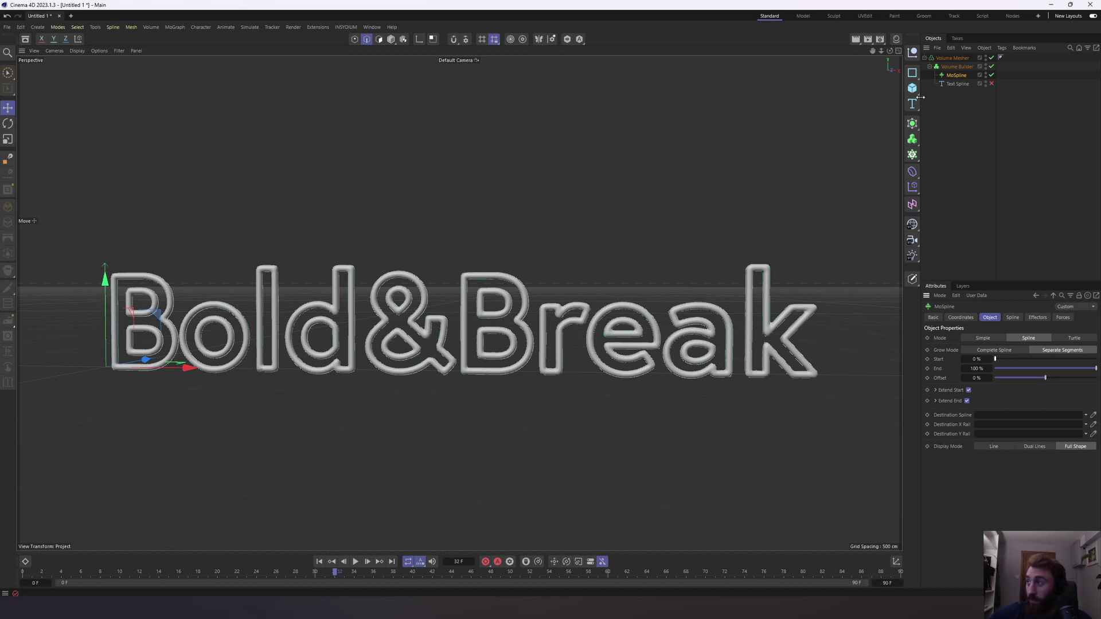
click(1002, 350)
mouse_move(995, 359)
mouse_down()
mouse_move(1096, 362)
mouse_move(978, 362)
mouse_up()
click(1047, 352)
alt+drag(563, 234, 587, 247)
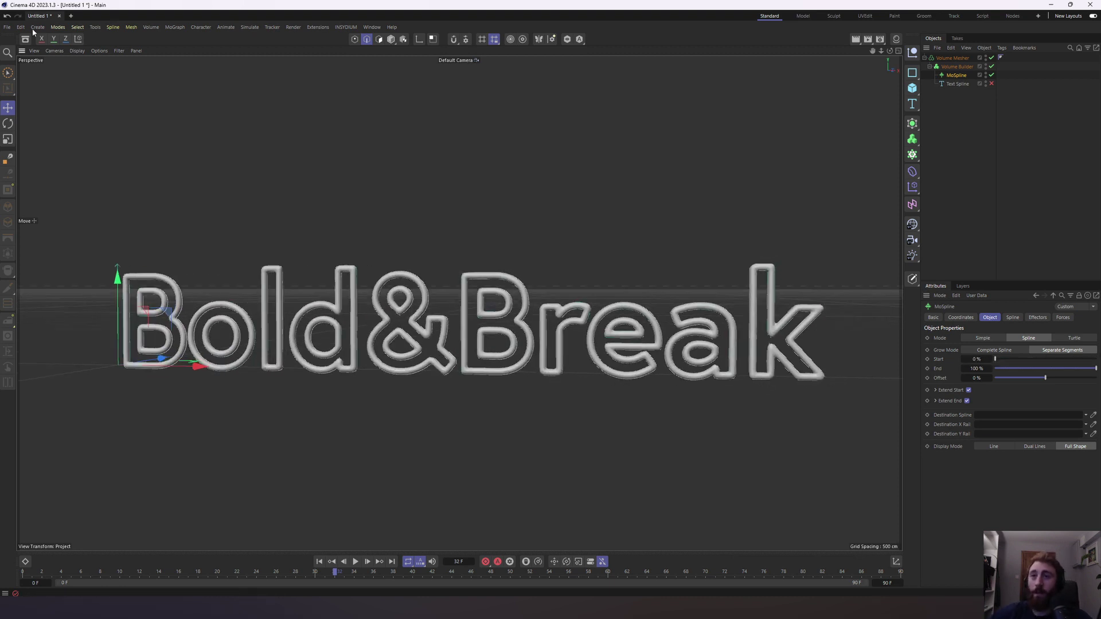
Display the viewport with Gouraud Shading (Lines) and check the mesh wireframe on the letters
click(77, 51)
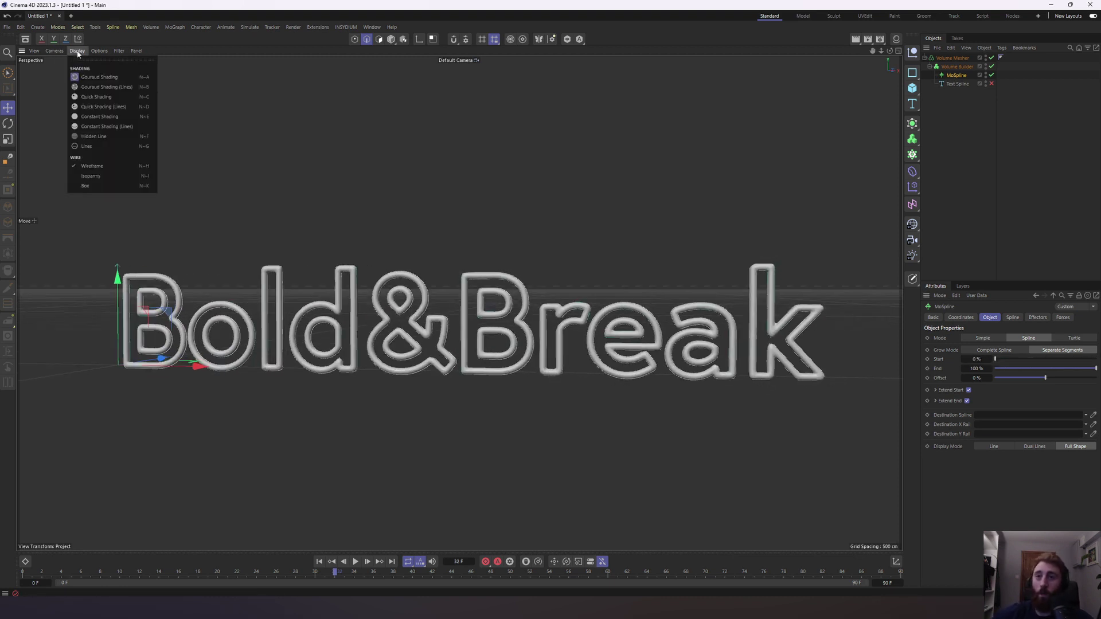
click(105, 87)
scroll(298, 307, up, 5)
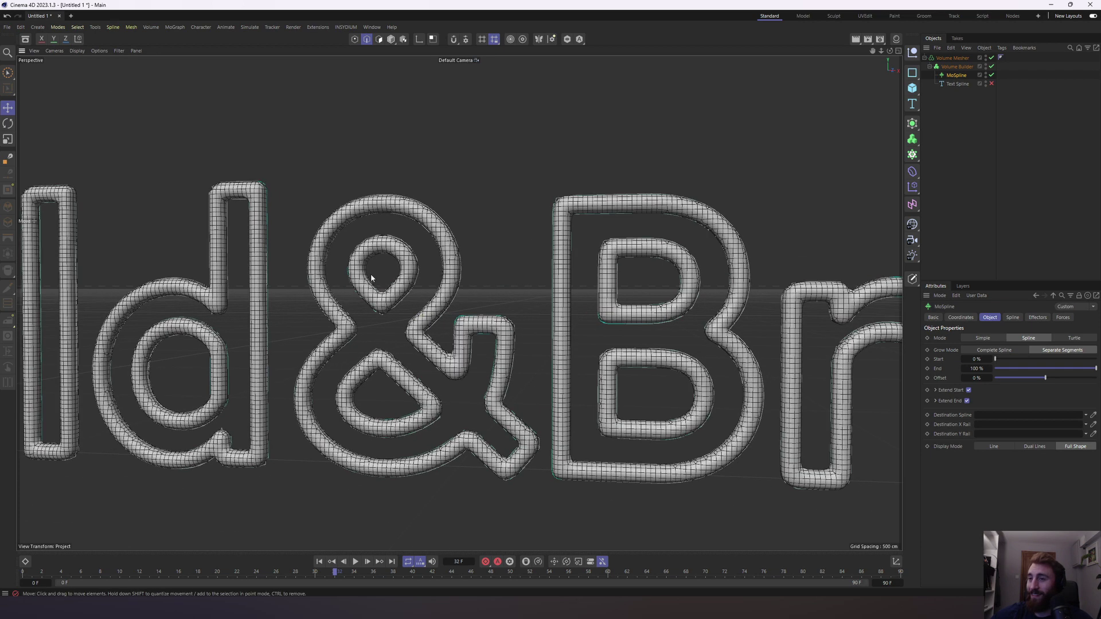
click(57, 51)
mouse_move(81, 51)
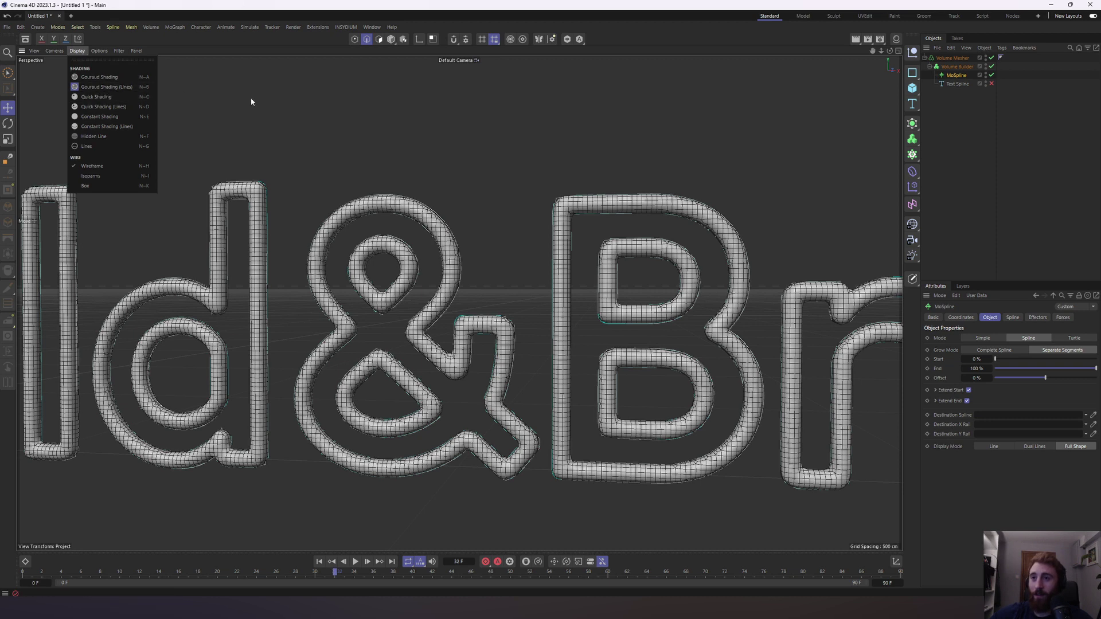
scroll(387, 193, down, 5)
alt+drag(387, 193, 446, 200)
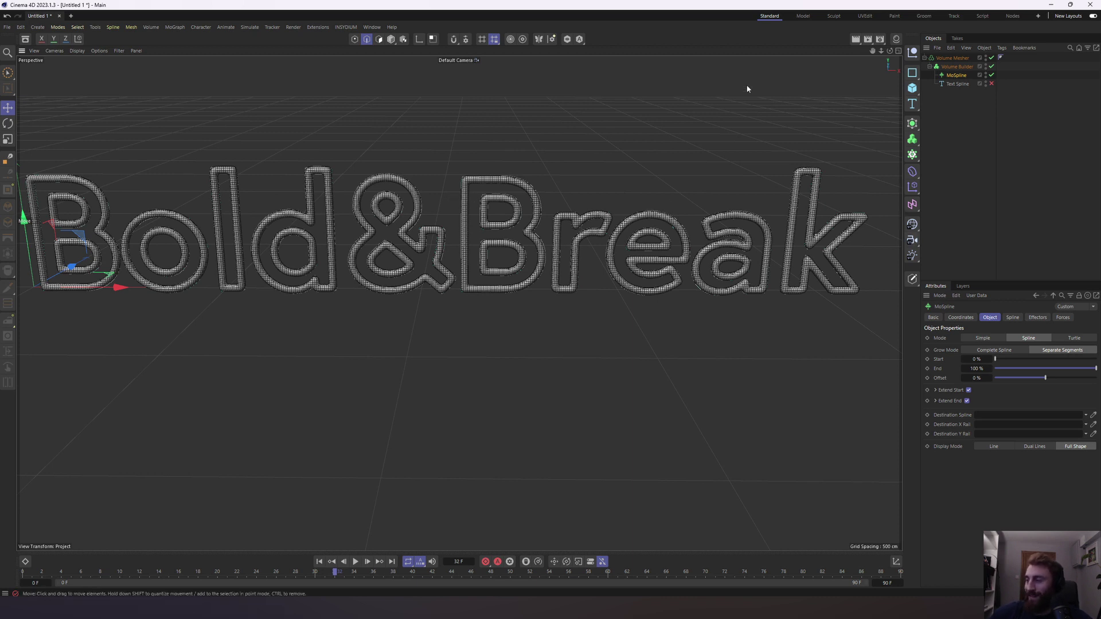
Add a Formula effector to the MoSpline
click(1000, 151)
click(961, 83)
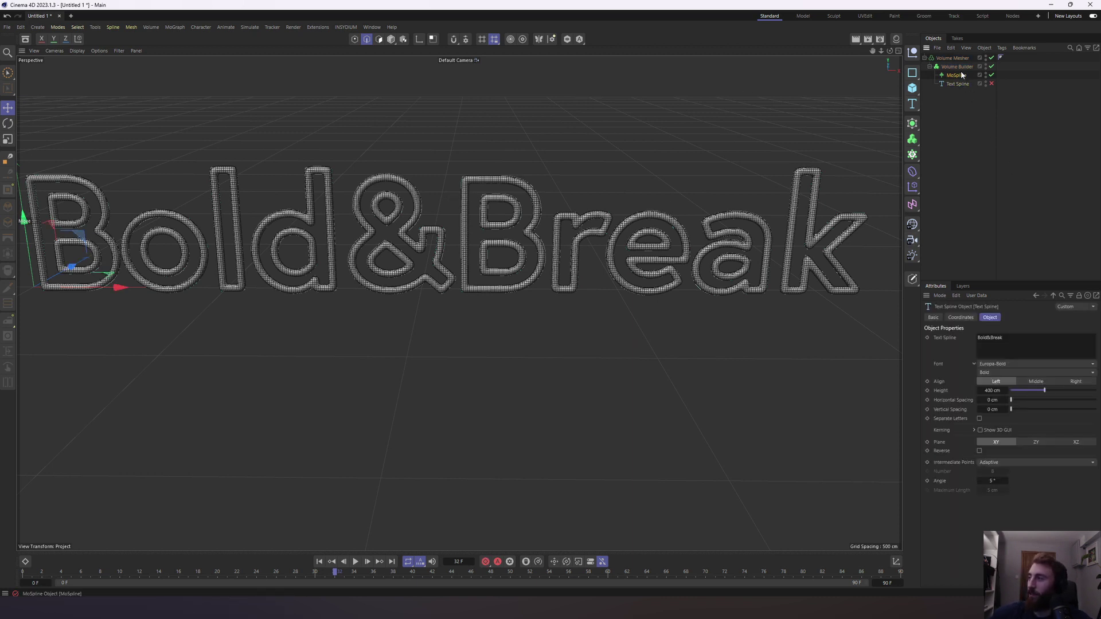
click(960, 75)
click(1038, 318)
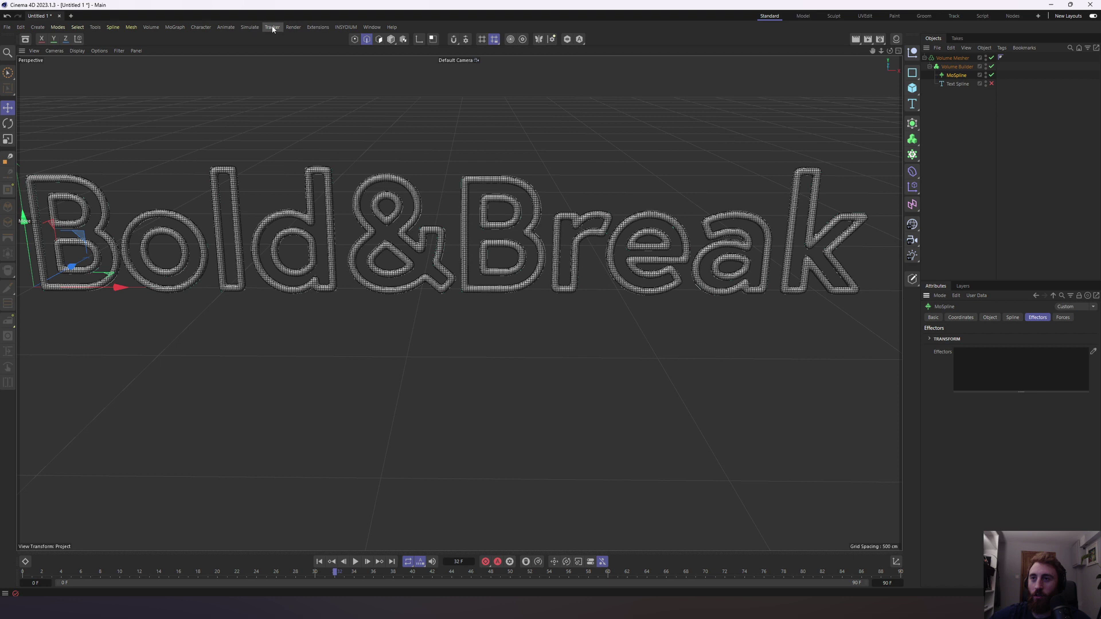
click(179, 29)
mouse_move(189, 44)
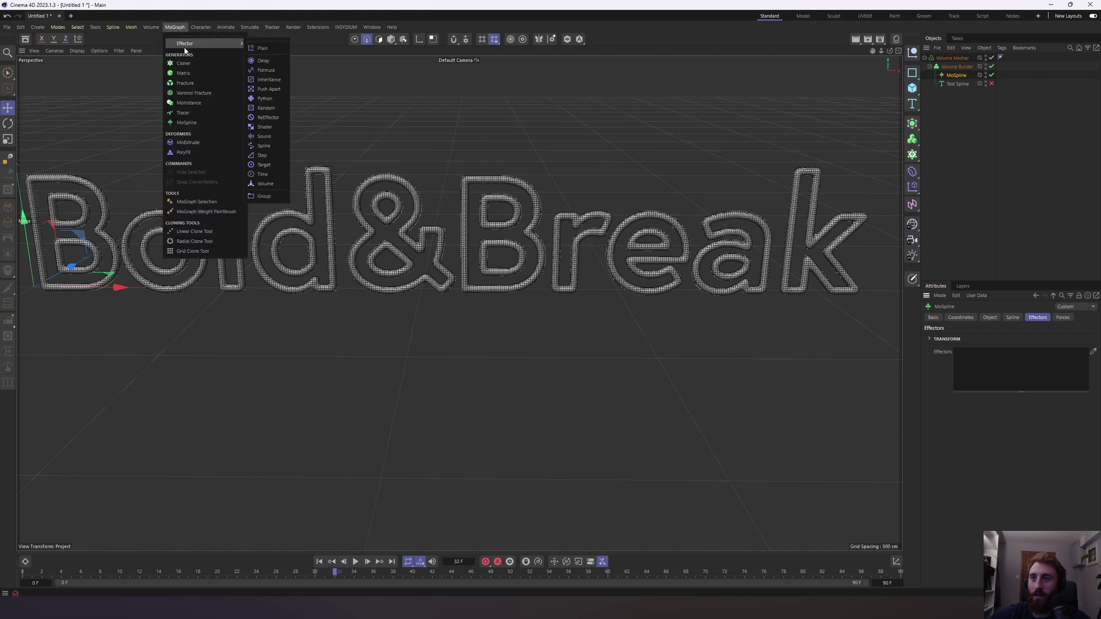
click(276, 72)
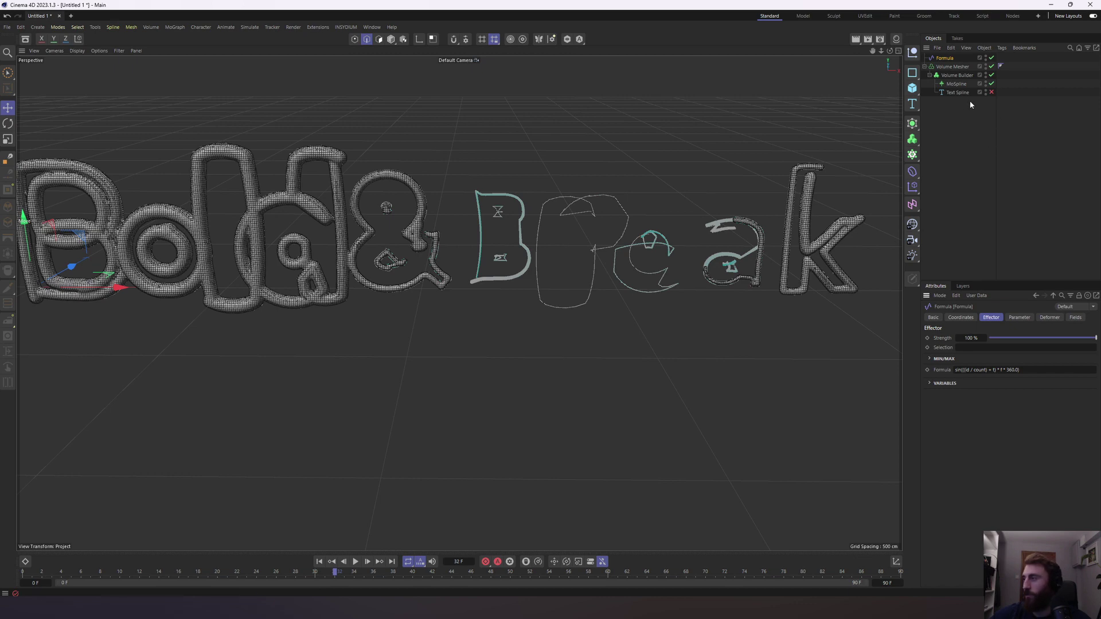
Set the Formula effector's strength to 10 %
double_click(976, 337)
text(10)
key(Return)
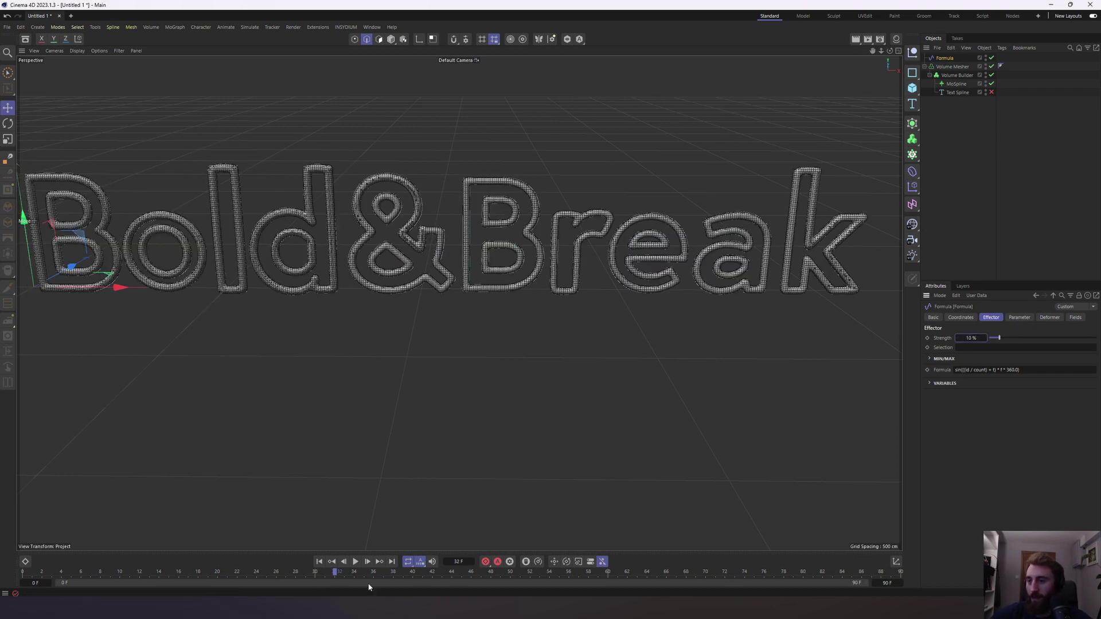
Play the animation and inspect how the Formula effector deforms the letters up close and along the whole text
click(355, 562)
alt+drag(596, 218, 622, 215)
alt+right_drag(623, 216, 674, 224)
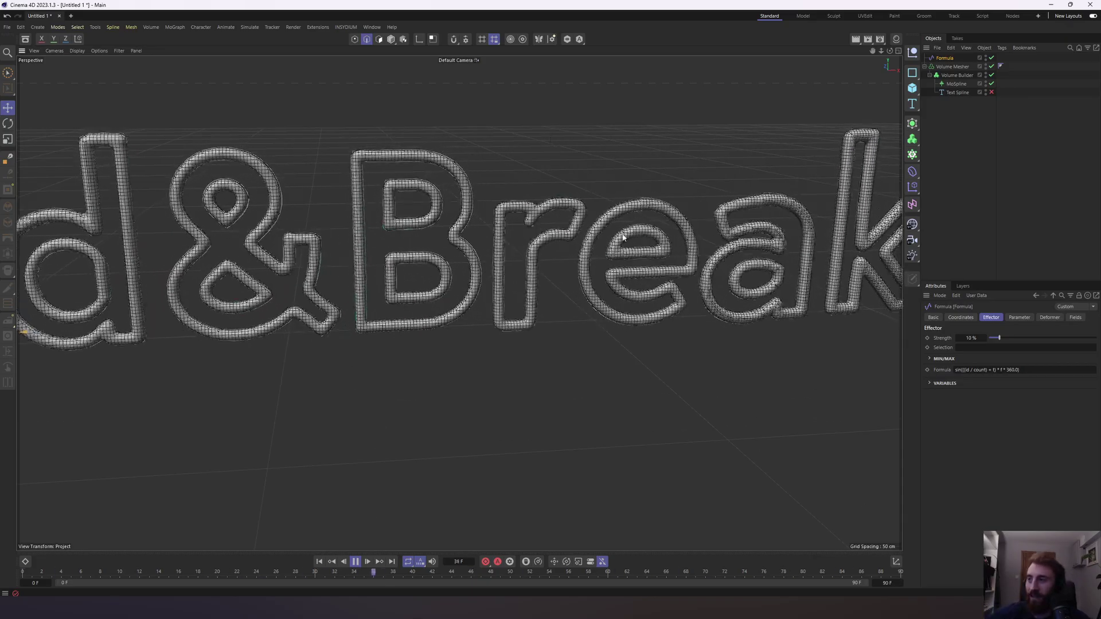
scroll(632, 217, up, 4)
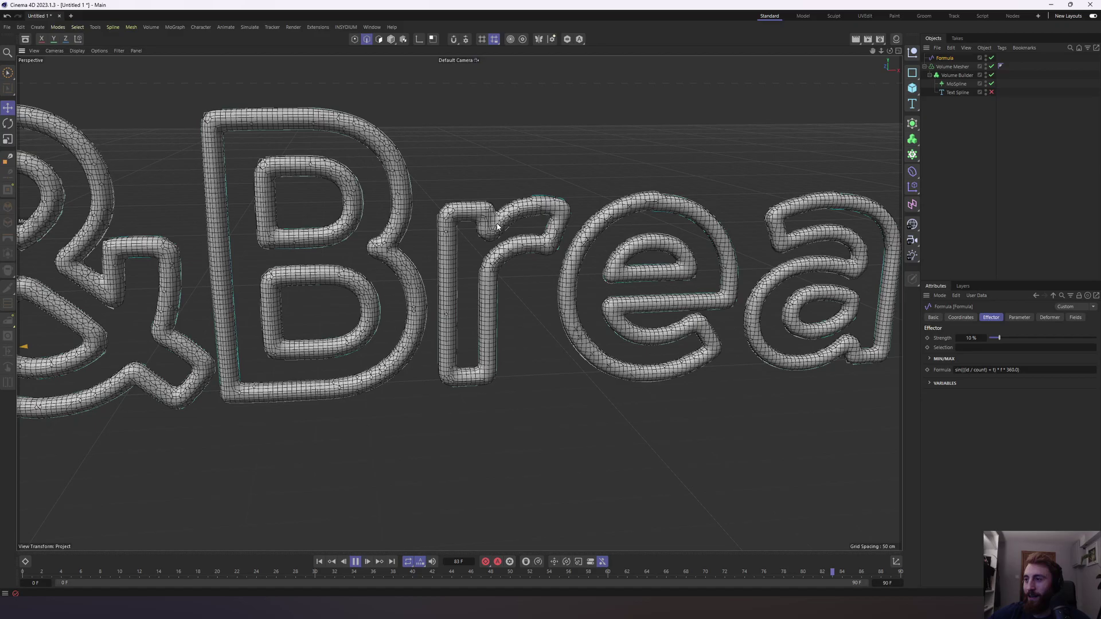
scroll(496, 267, down, 5)
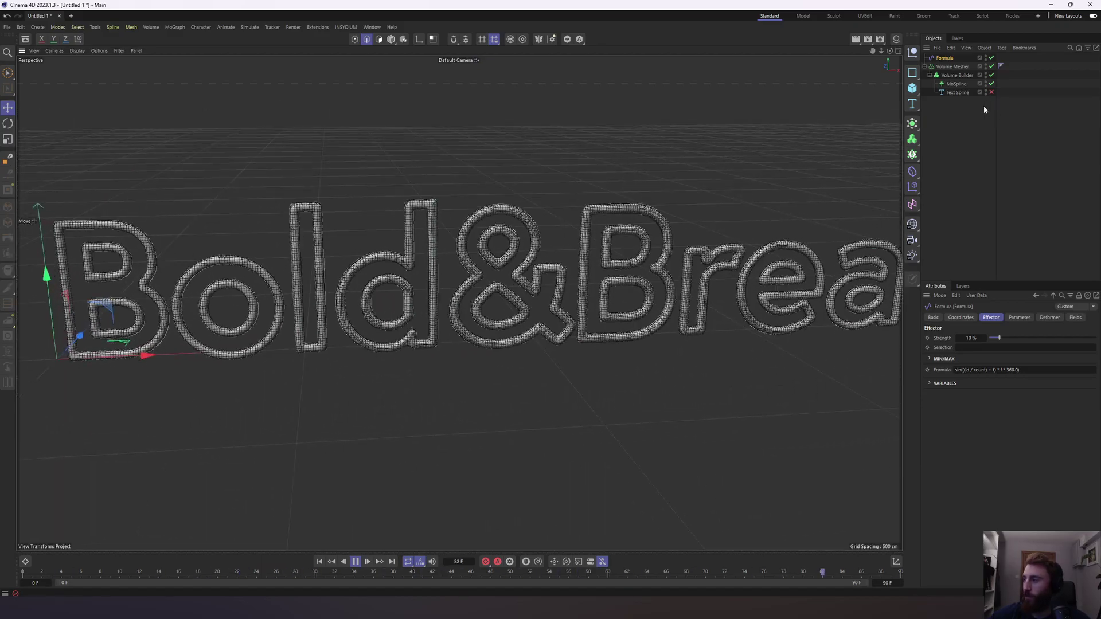
Try a Y position offset of 960 cm on the Formula effector, delete the effector and stop playback
click(1019, 318)
drag(990, 386, 1045, 386)
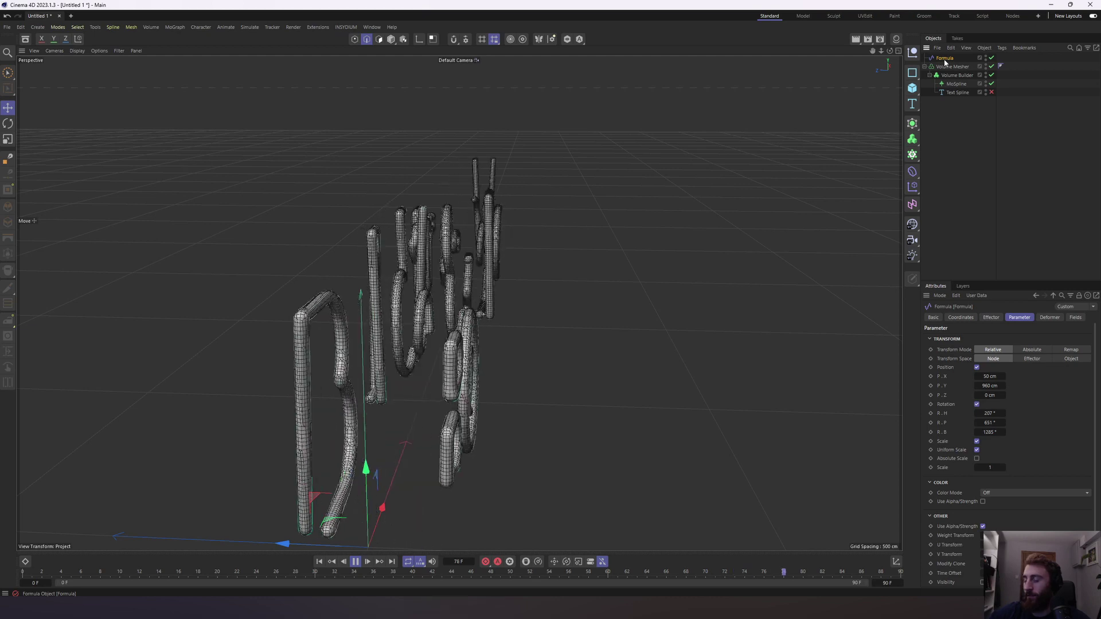
key(Delete)
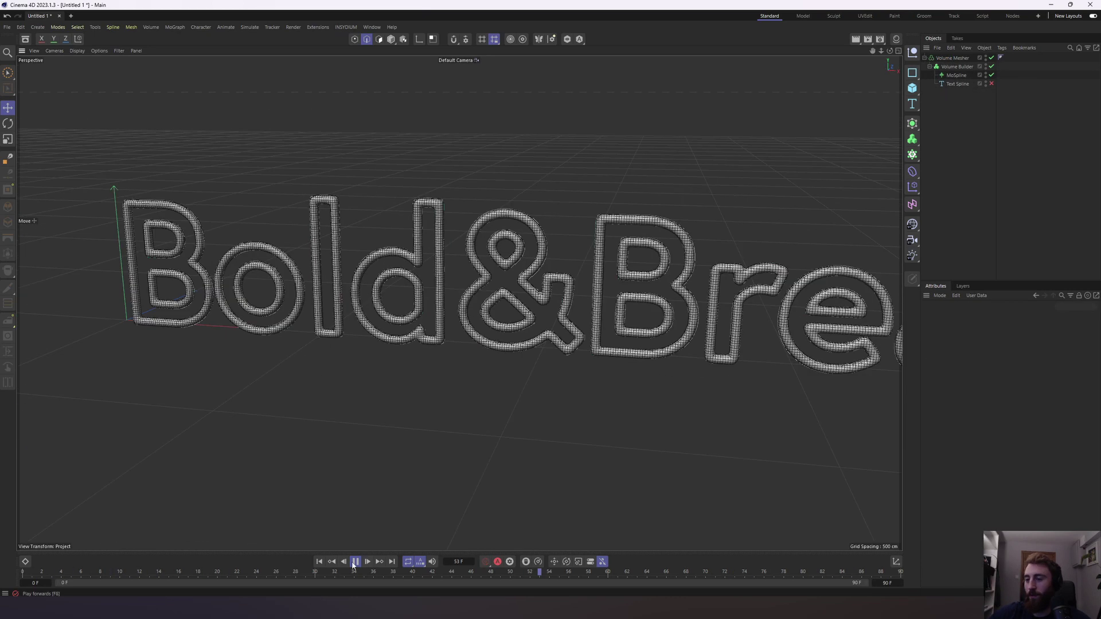
key(F8)
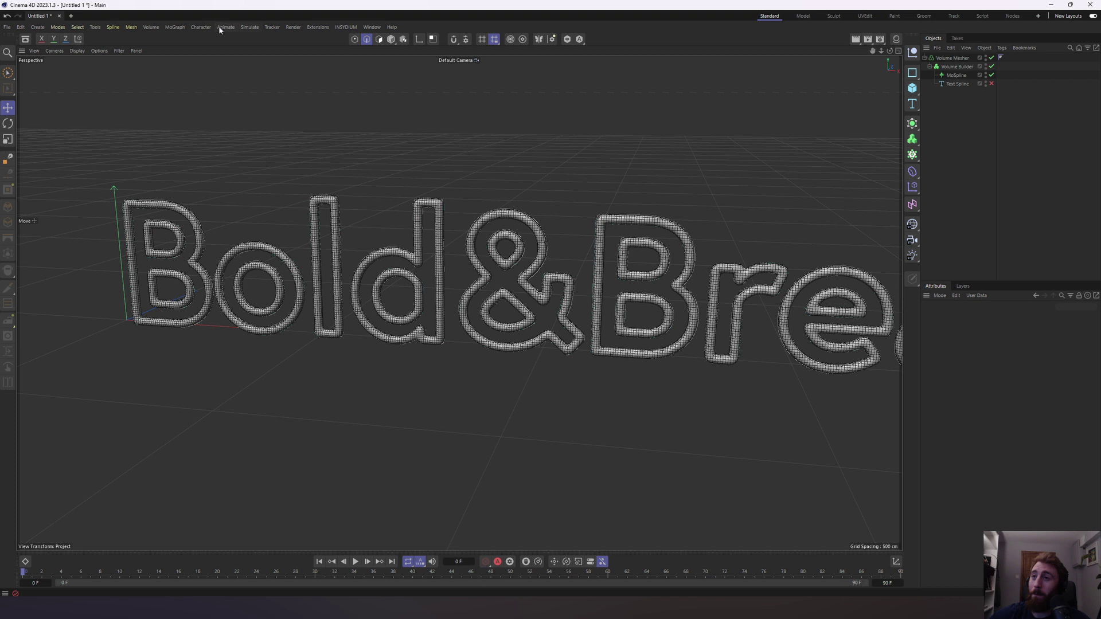
click(174, 27)
mouse_move(186, 46)
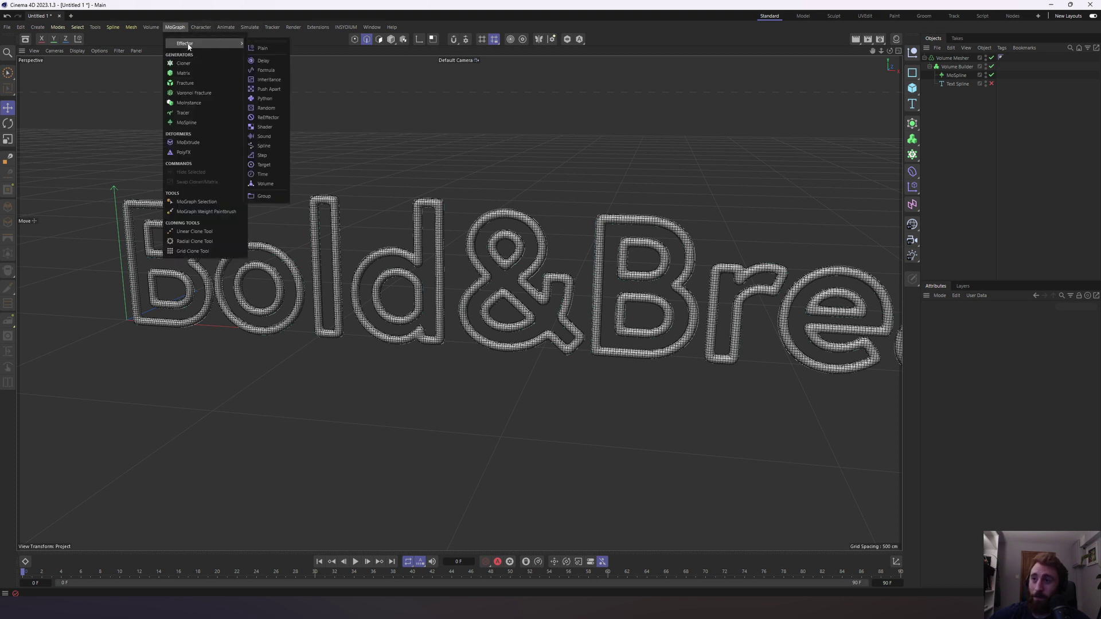
Check the MoSpline's force settings and add a Turbulence force to the scene
click(969, 76)
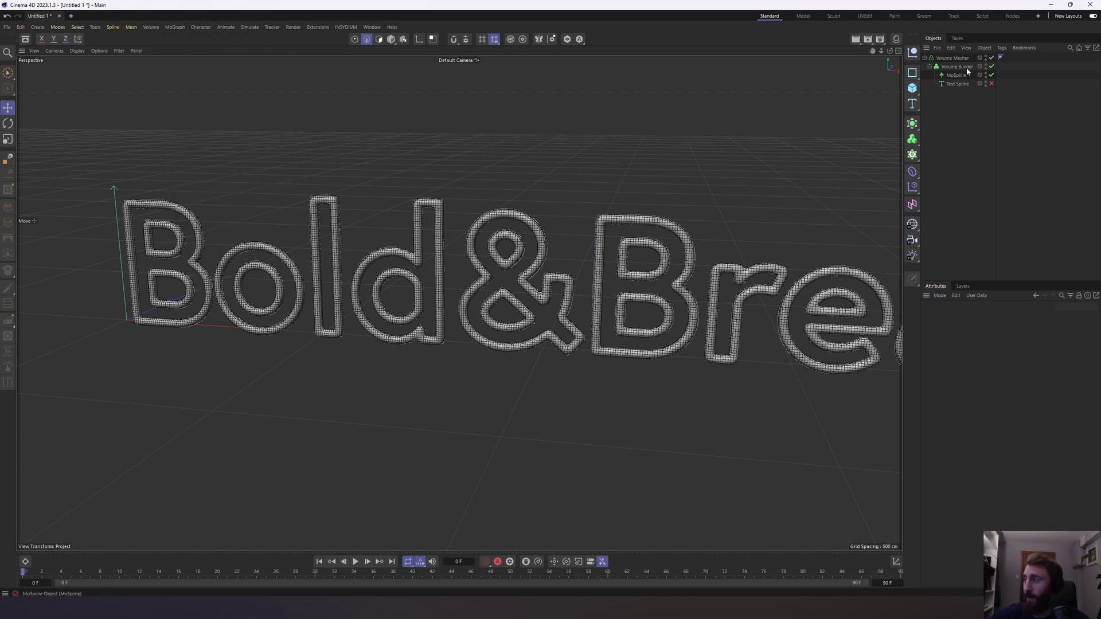
click(969, 76)
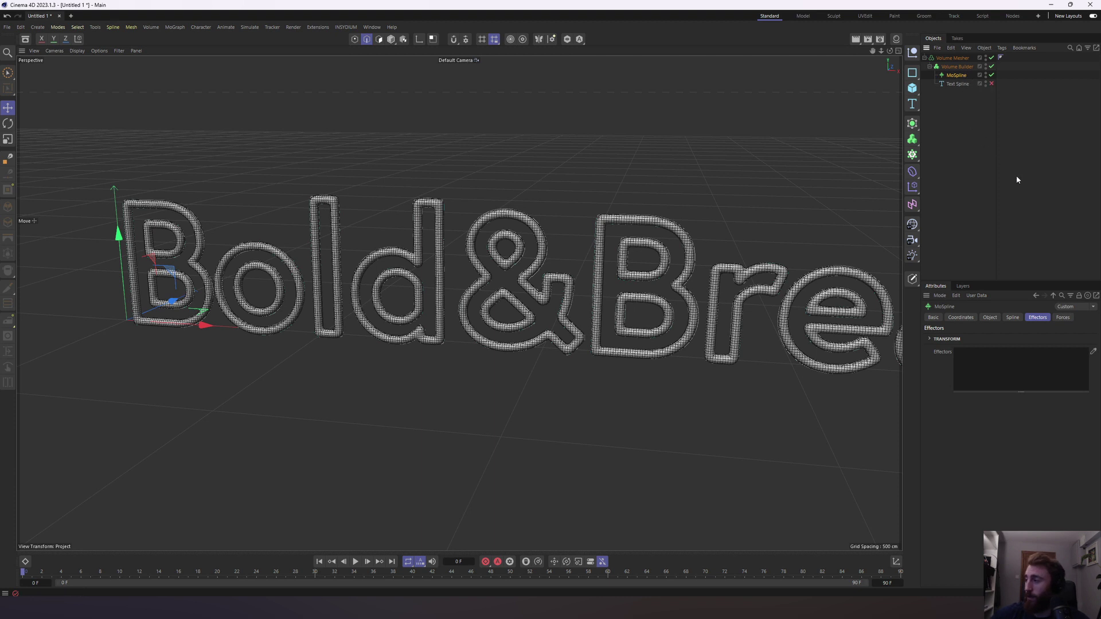
click(1062, 319)
click(250, 27)
mouse_move(270, 43)
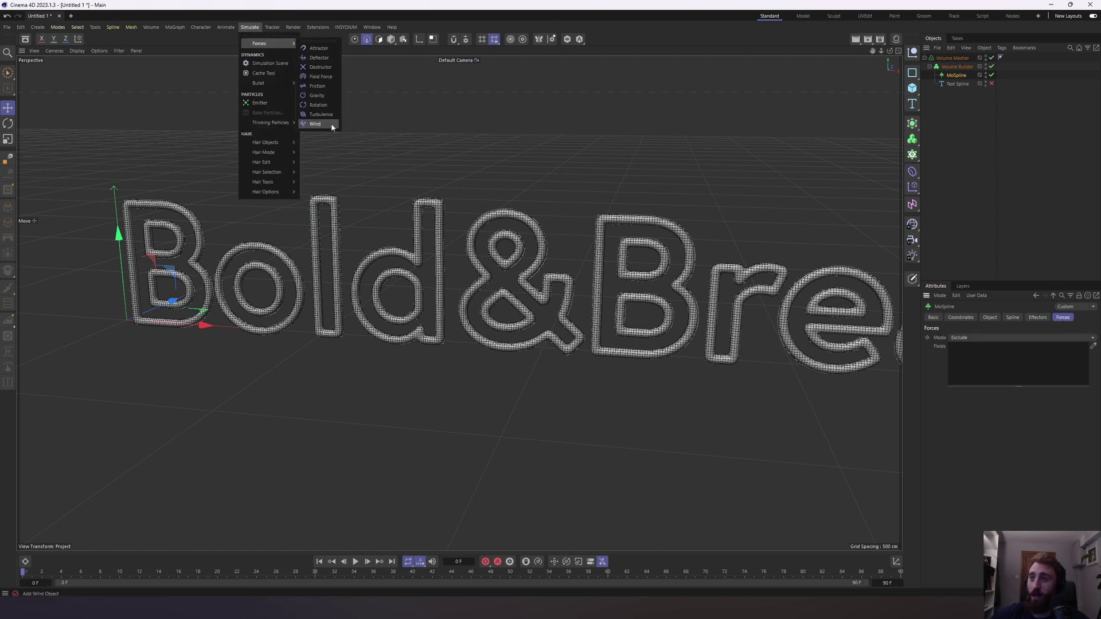
click(321, 114)
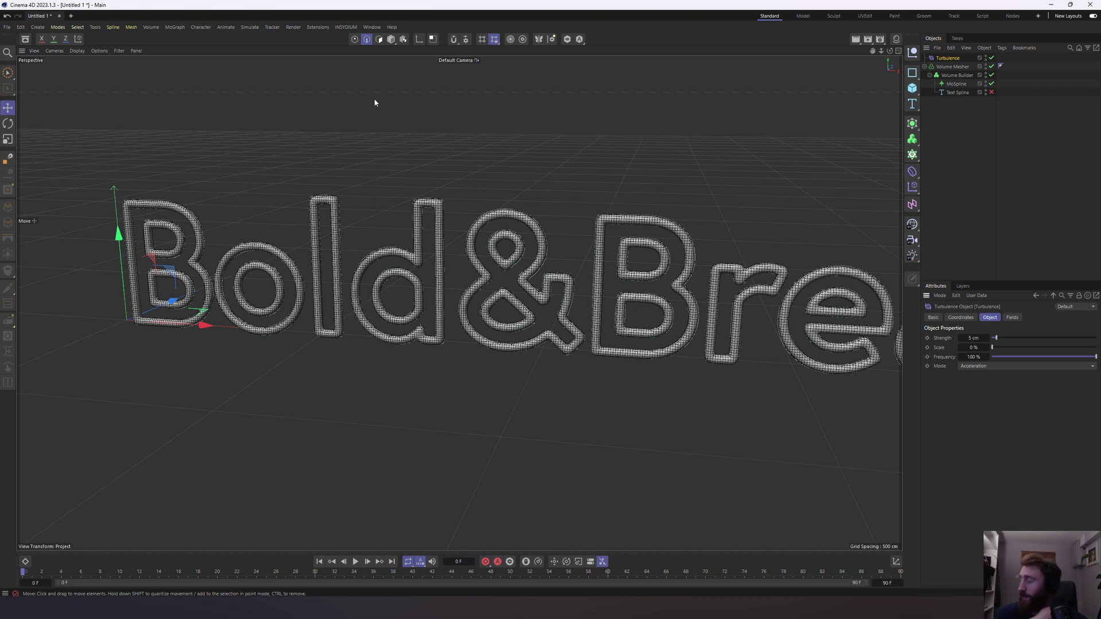
Set the MoSpline's forces mode to Include and link the Turbulence force so it deforms the letters
click(955, 83)
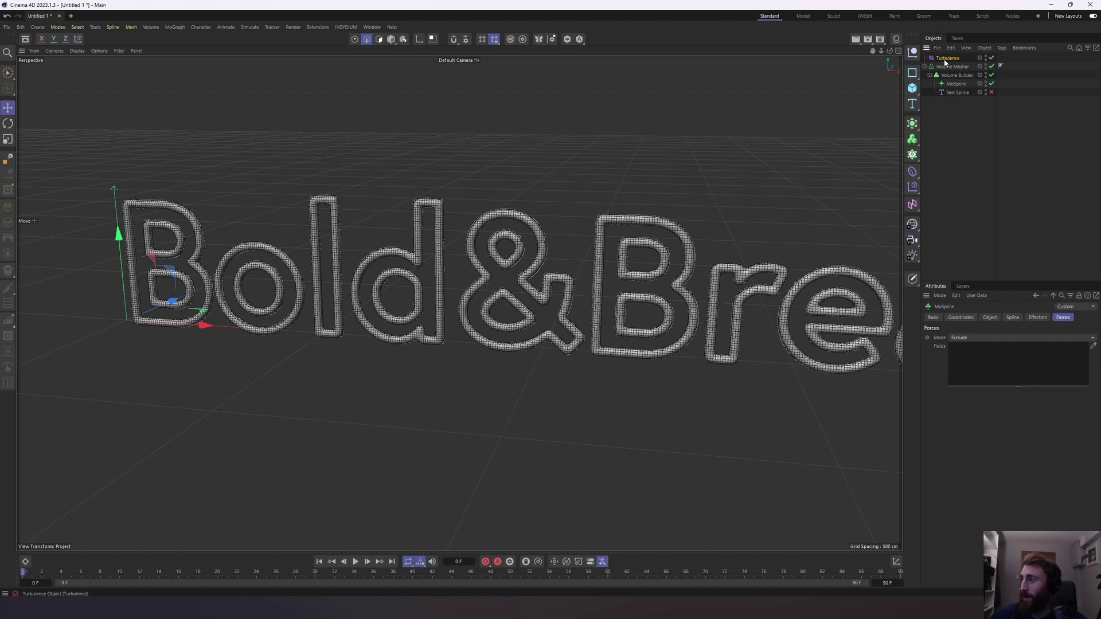
click(981, 339)
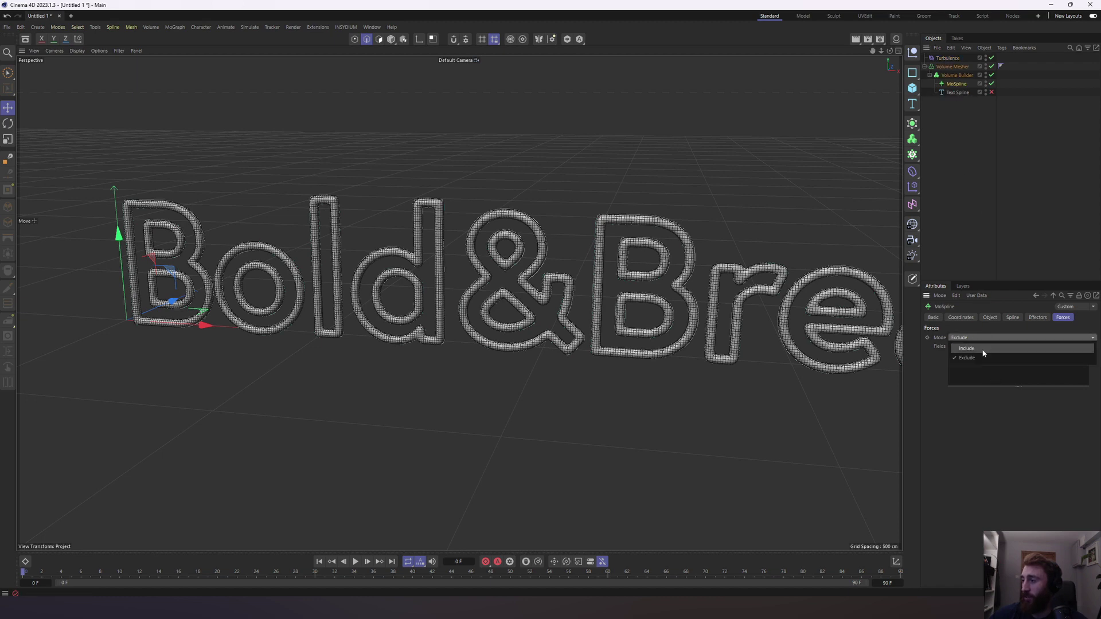
click(981, 349)
mouse_move(525, 225)
alt+mouse_down()
mouse_move(536, 216)
mouse_move(522, 208)
alt+mouse_up()
Set the Turbulence force's strength to 1 cm, scale to 100 % and frequency to 2 %
click(951, 59)
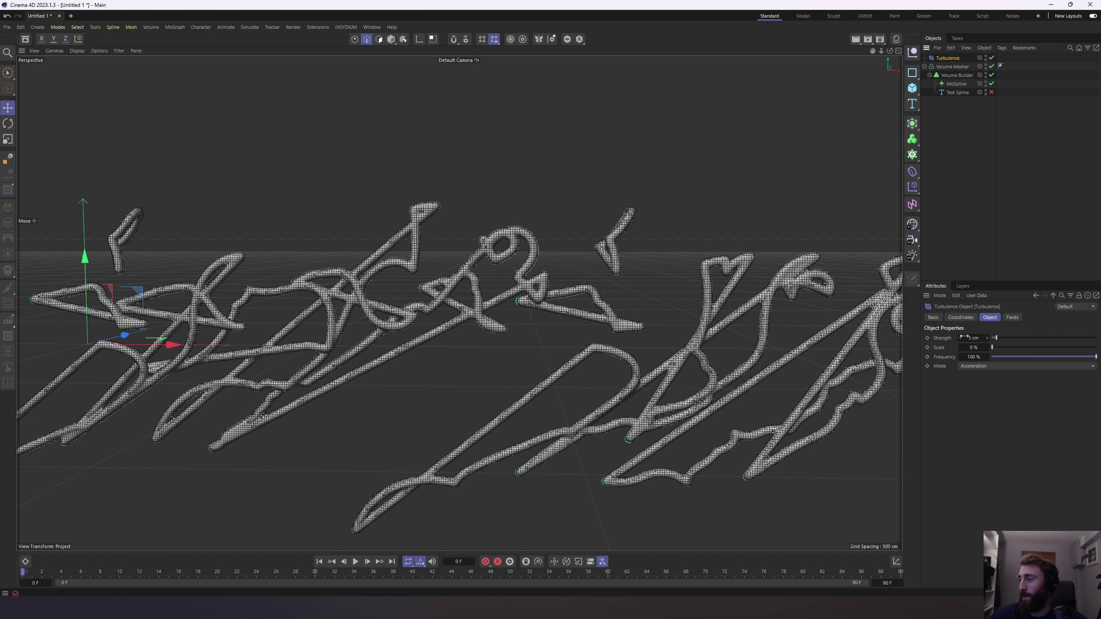
click(974, 357)
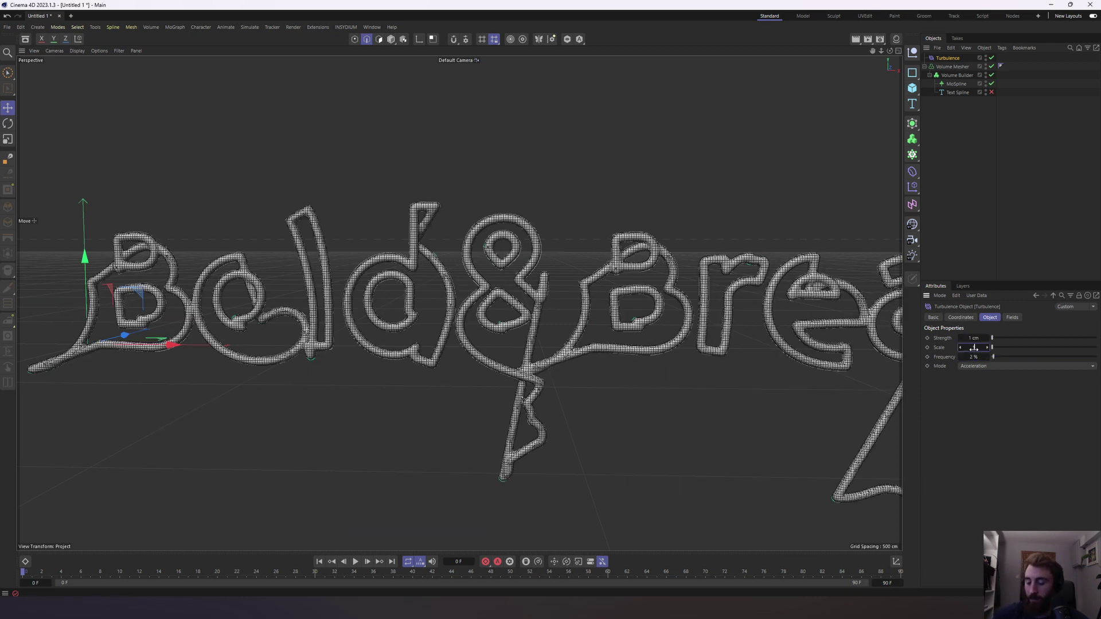
double_click(973, 347)
alt+middle_drag(607, 256, 551, 266)
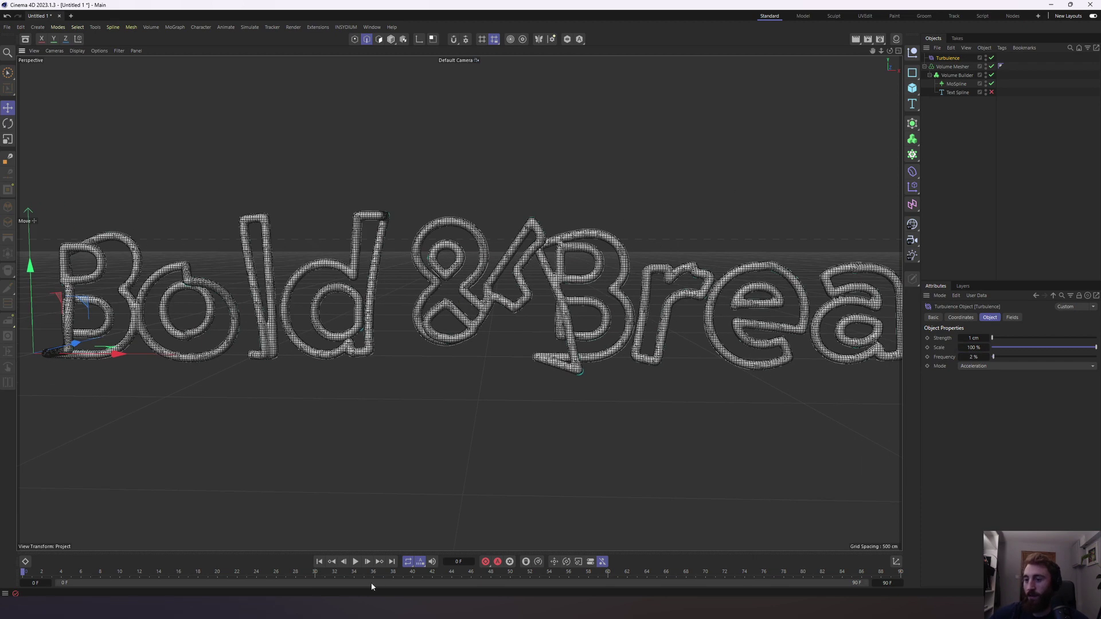
Play the animation, set the Turbulence strength to 2 cm and frequency to 33.67 %, and check the moving letters
click(356, 562)
drag(973, 338, 977, 338)
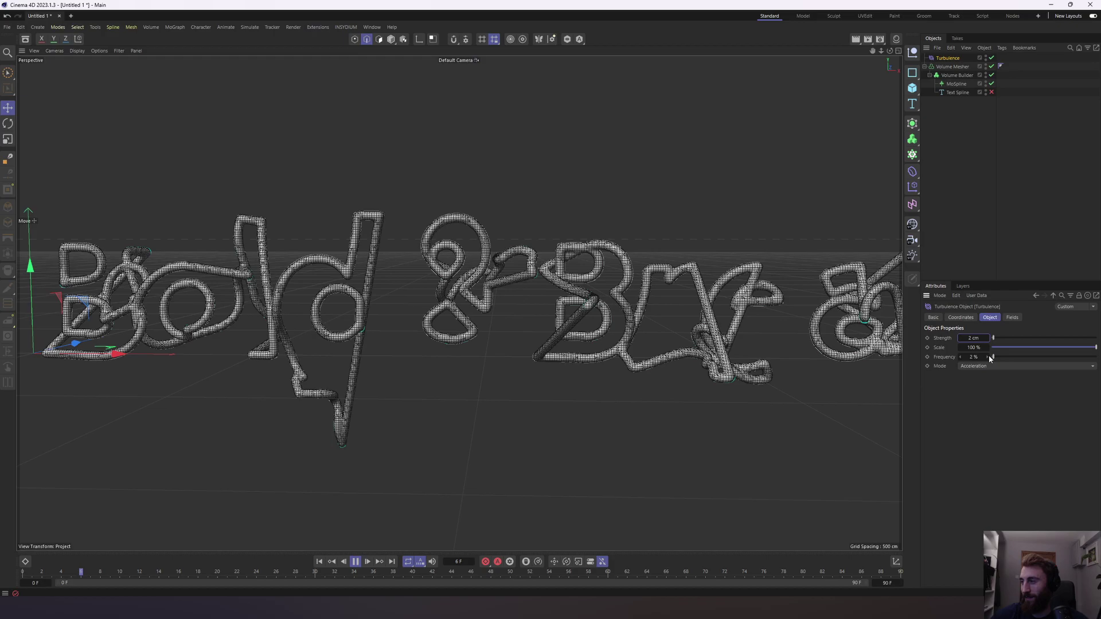
click(1027, 357)
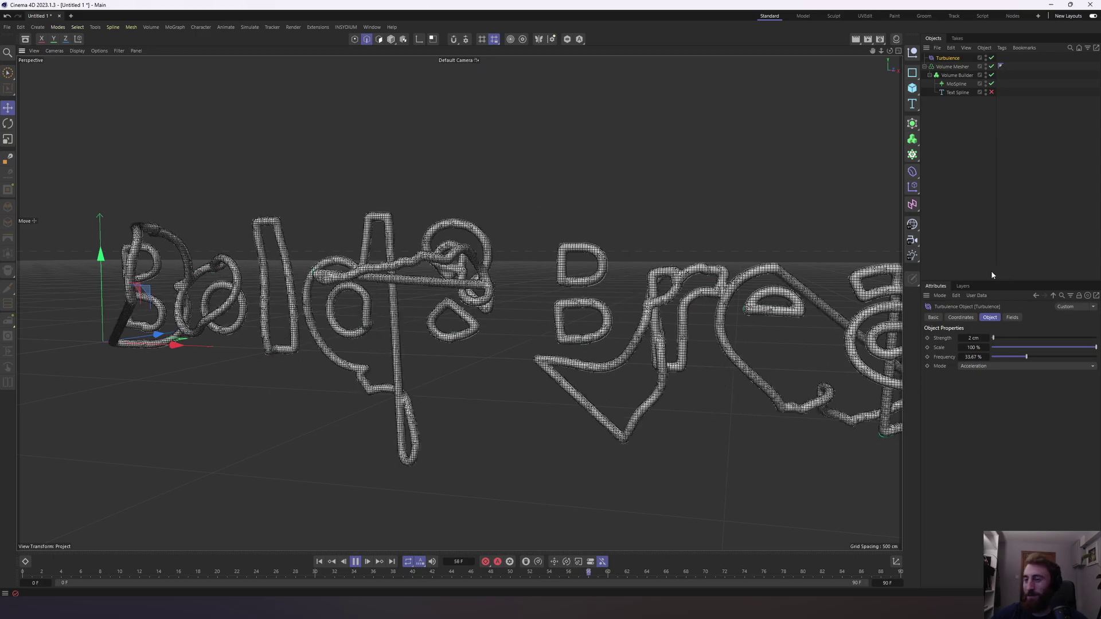
alt+drag(520, 187, 457, 185)
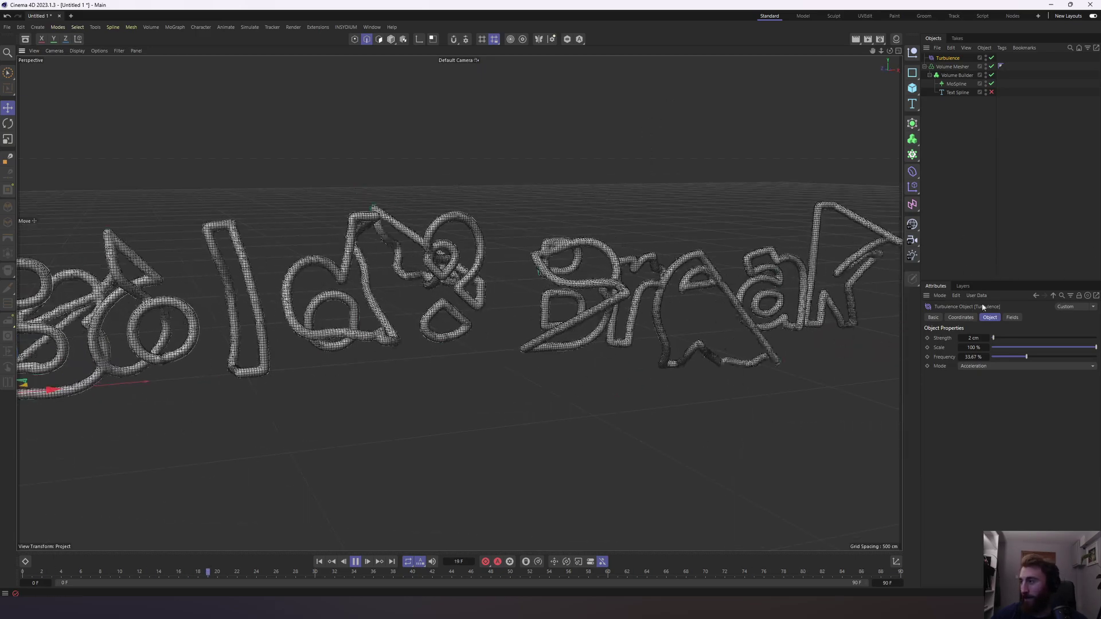
alt+drag(586, 230, 550, 230)
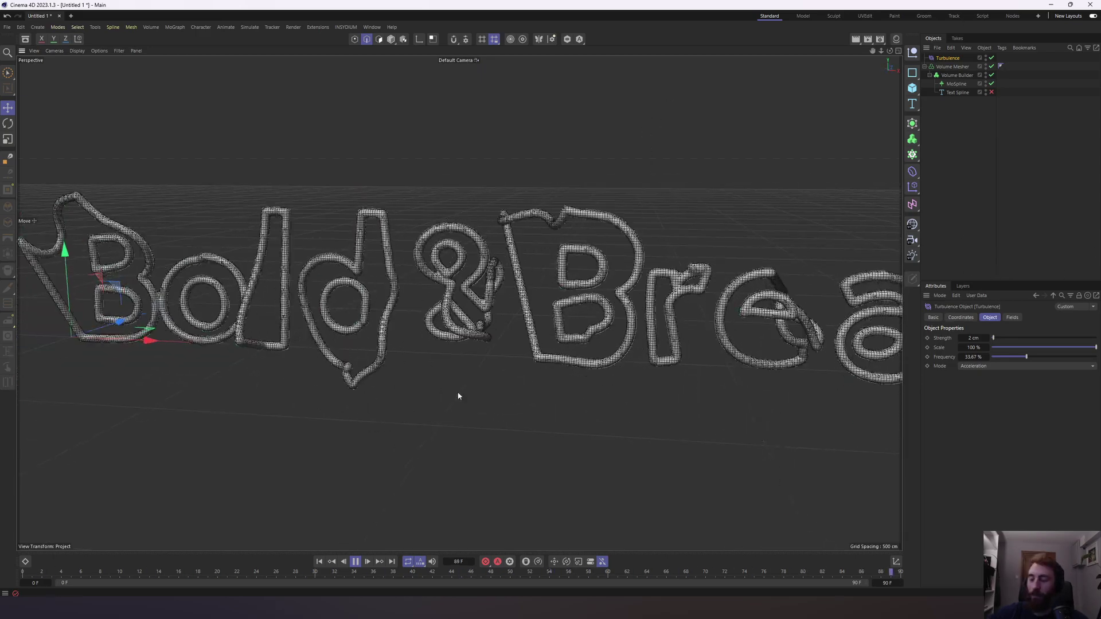
alt+drag(458, 396, 828, 262)
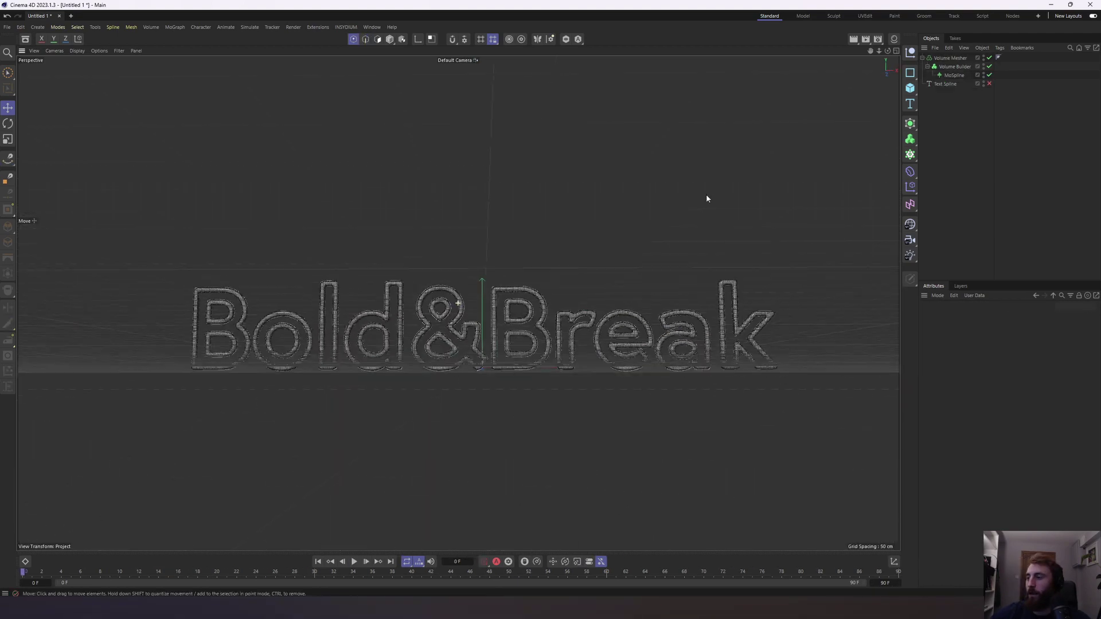
alt+drag(707, 199, 699, 209)
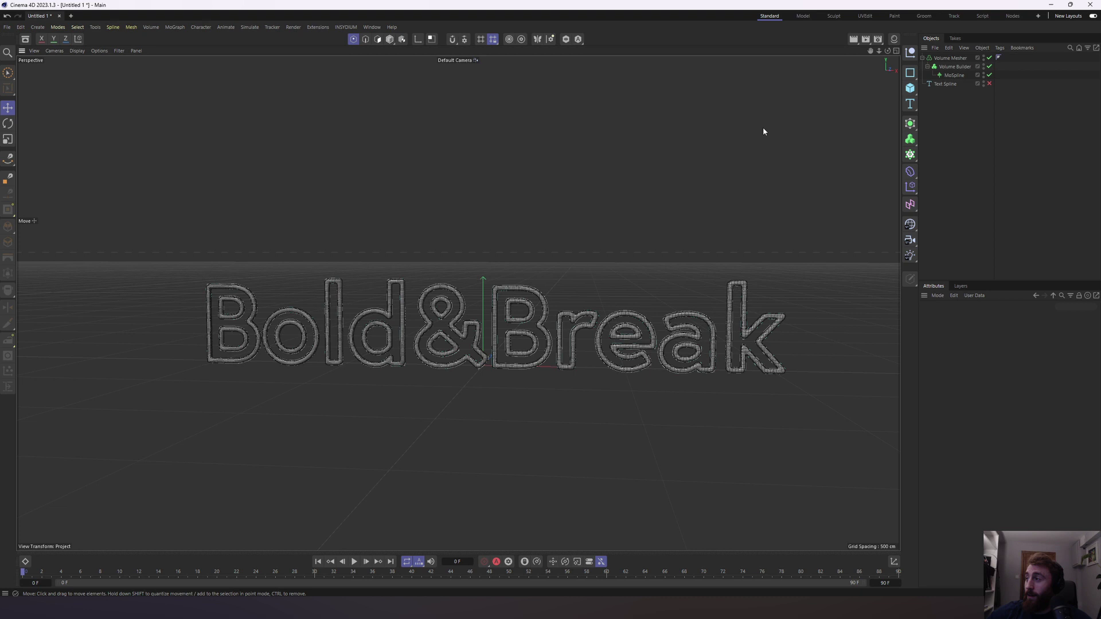
Add a cube behind the letters, sized 2299 cm in X and 535 cm in Y
click(910, 89)
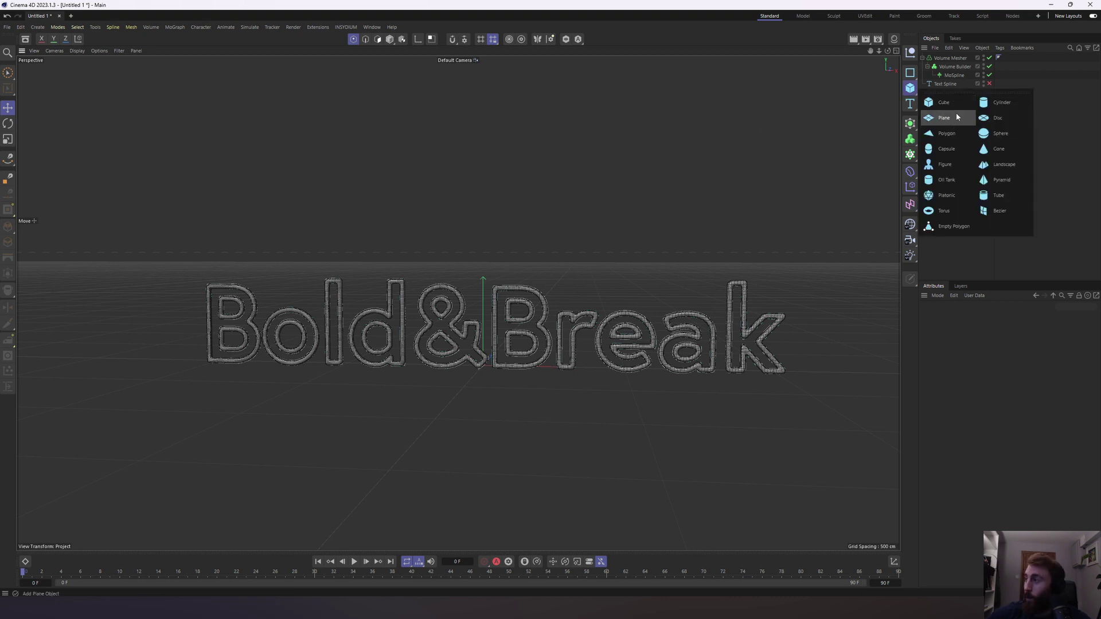
click(955, 103)
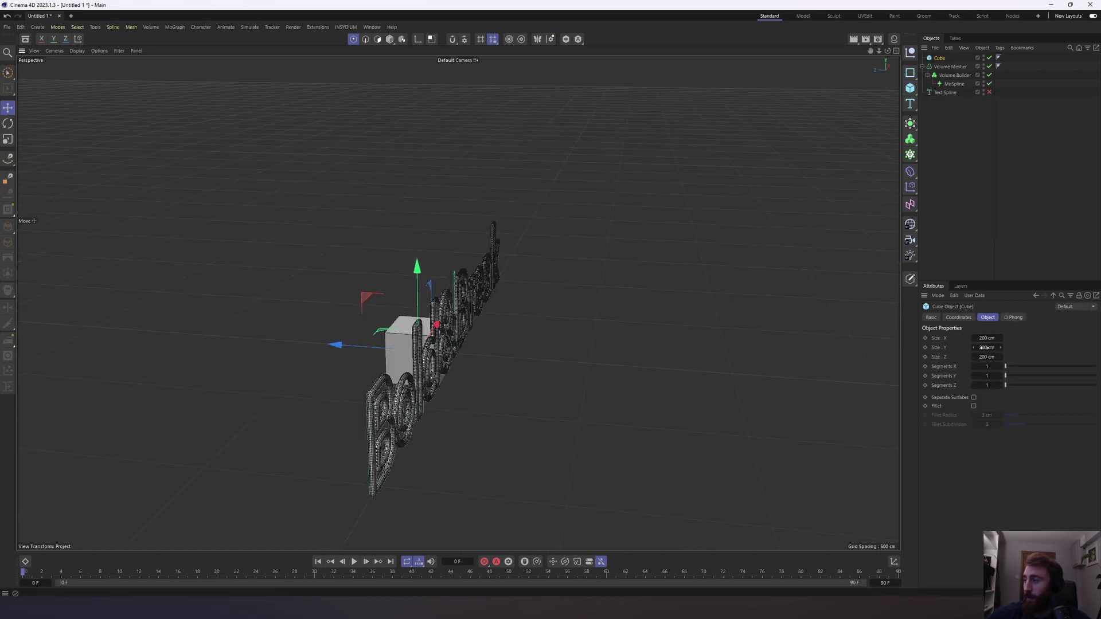
drag(984, 348, 1020, 338)
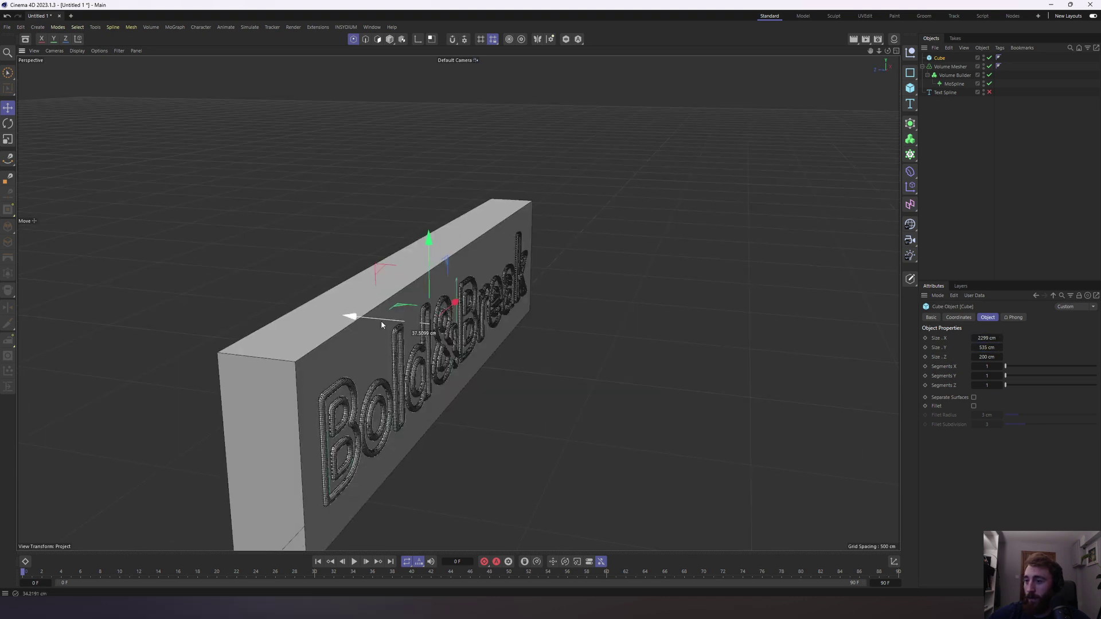
drag(381, 321, 381, 319)
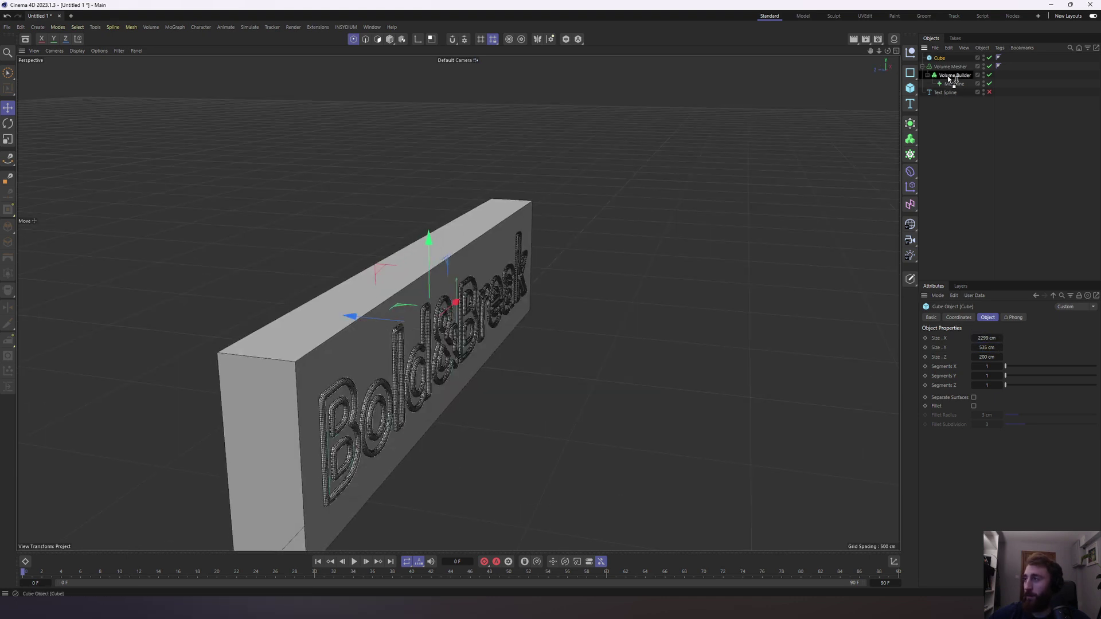
Place the cube inside the Volume Builder above the MoSpline and inspect the letters merged with the block
drag(949, 78, 949, 79)
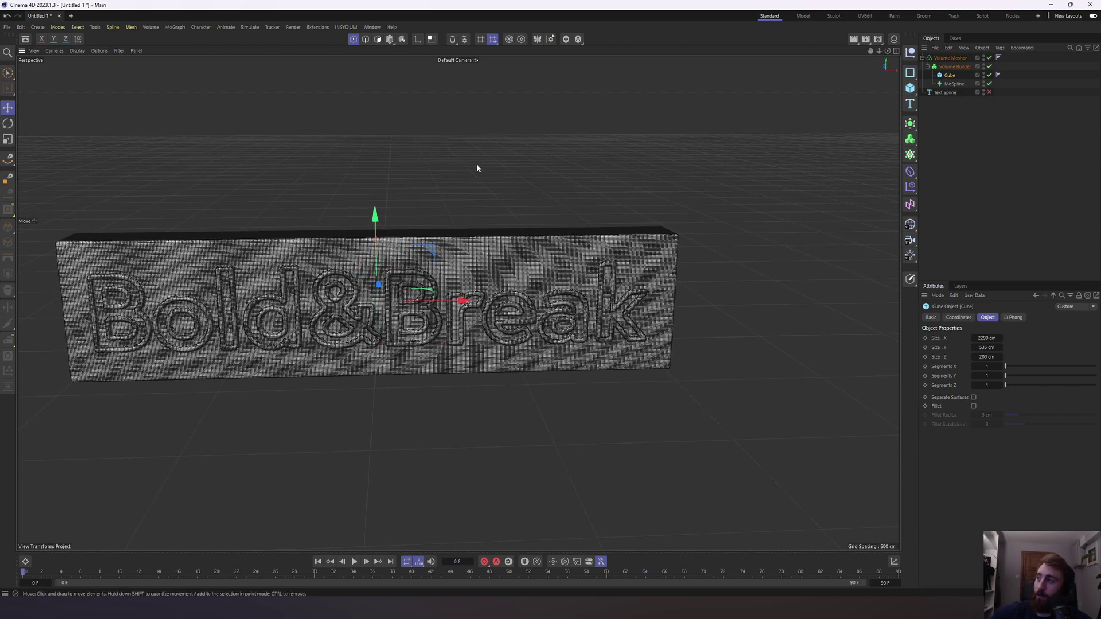
scroll(172, 283, up, 5)
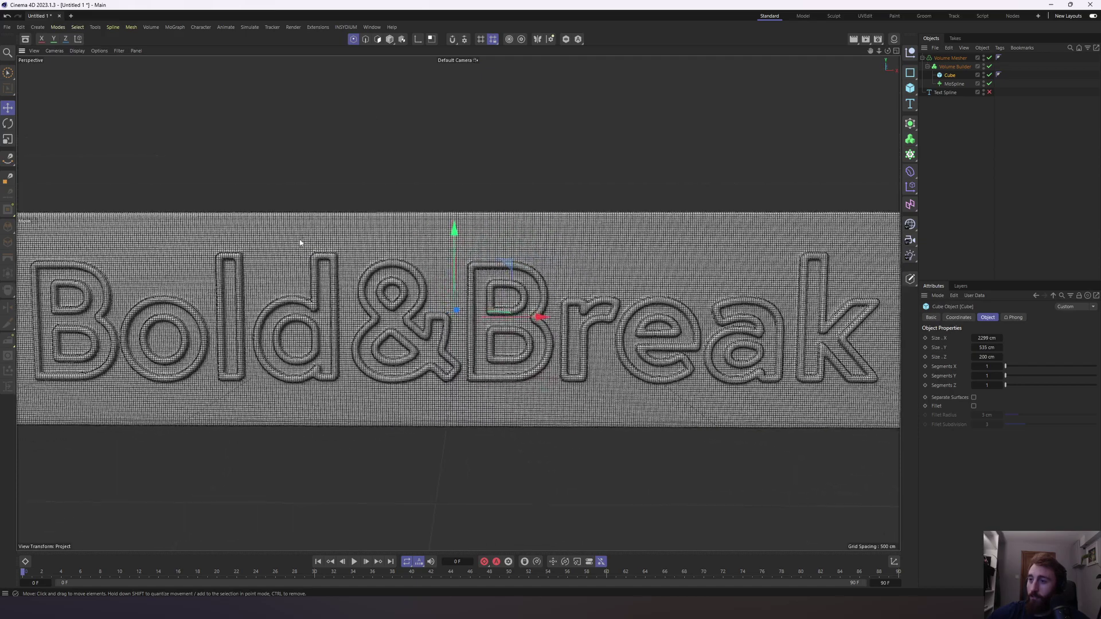
alt+drag(300, 242, 369, 249)
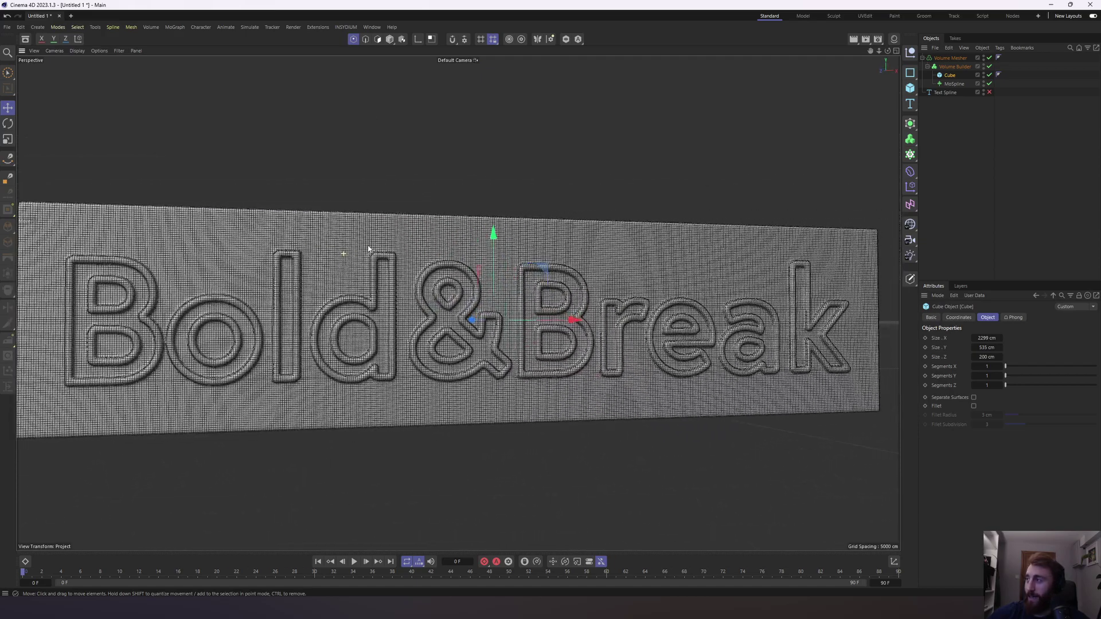
Extend the timeline to 300 F and keyframe the MoSpline's End from 0 % at frame 0 to 100 % at frame 300
click(952, 84)
alt+drag(513, 276, 519, 227)
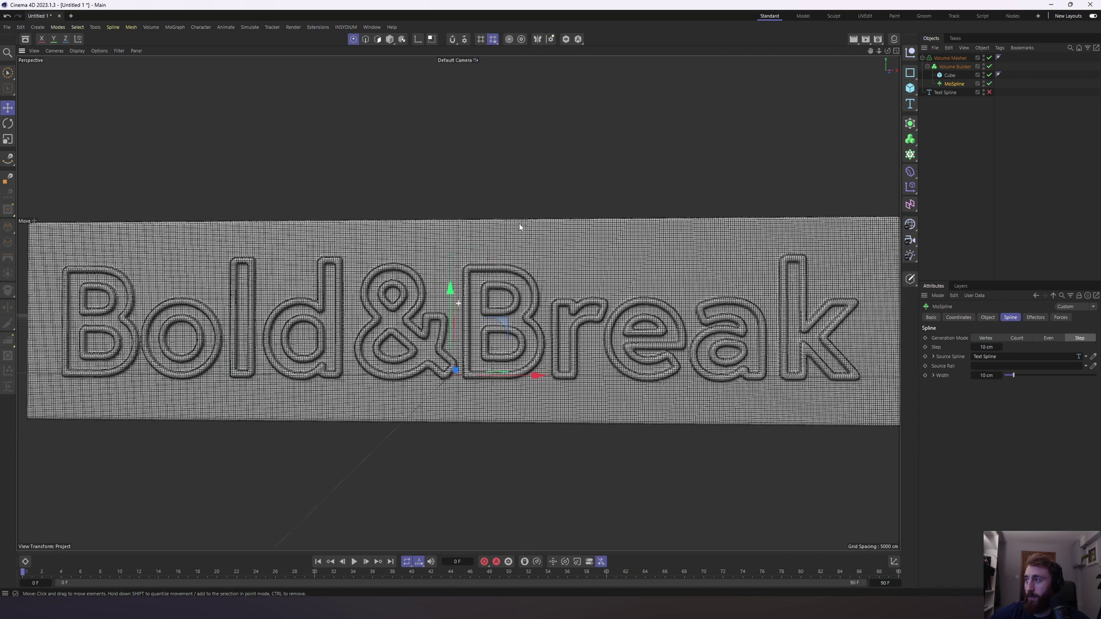
click(987, 317)
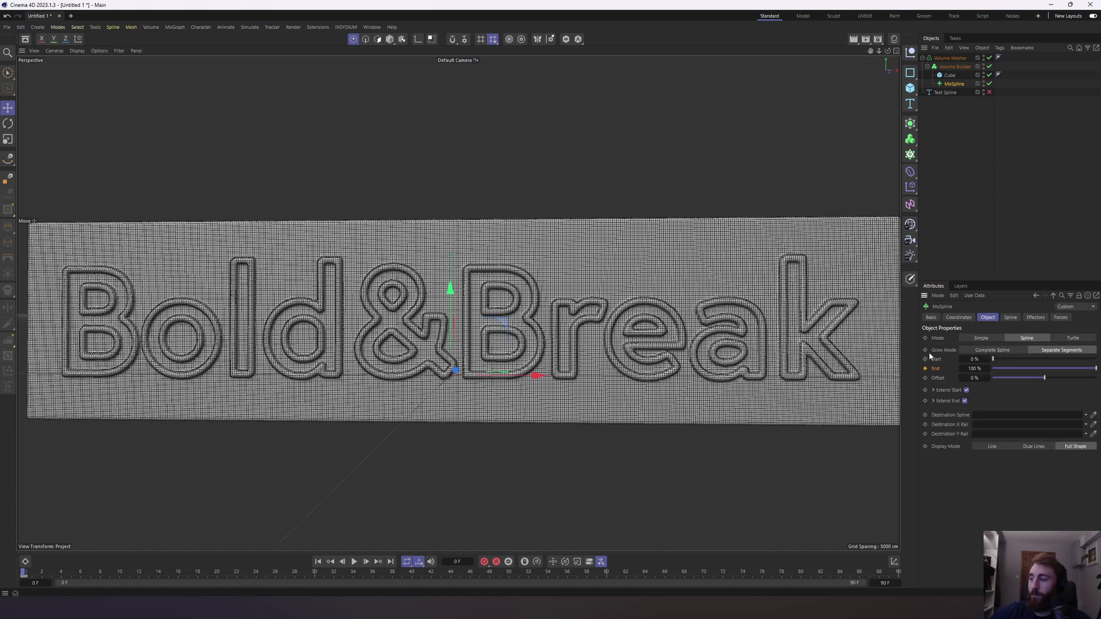
drag(1084, 370, 939, 371)
click(926, 369)
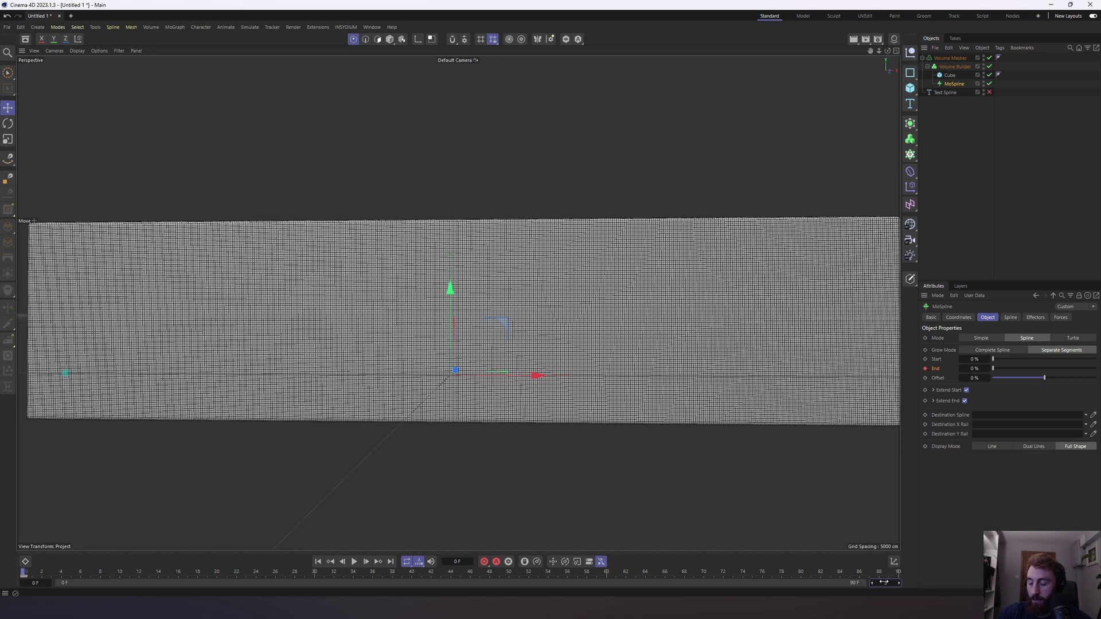
click(898, 573)
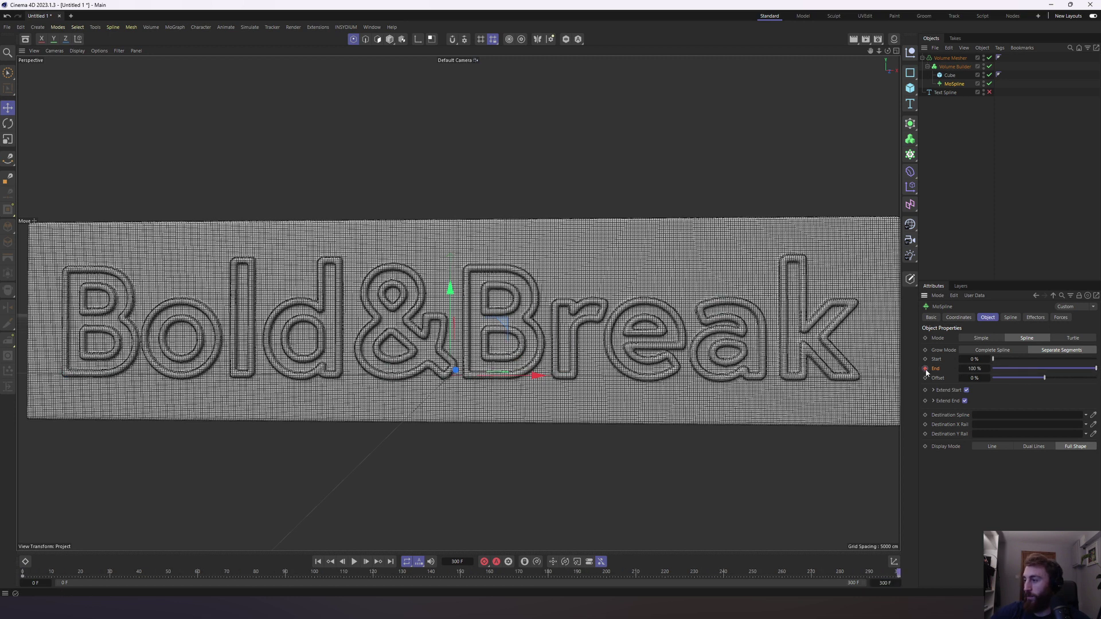
Move the MoSpline's 100 % End keyframe to 120 F, shorten the timeline to 120 F, and play the growth
mouse_move(344, 320)
alt+mouse_down()
mouse_move(370, 317)
mouse_move(349, 322)
alt+mouse_up()
alt+middle_drag(348, 322, 375, 323)
scroll(374, 322, down, 1)
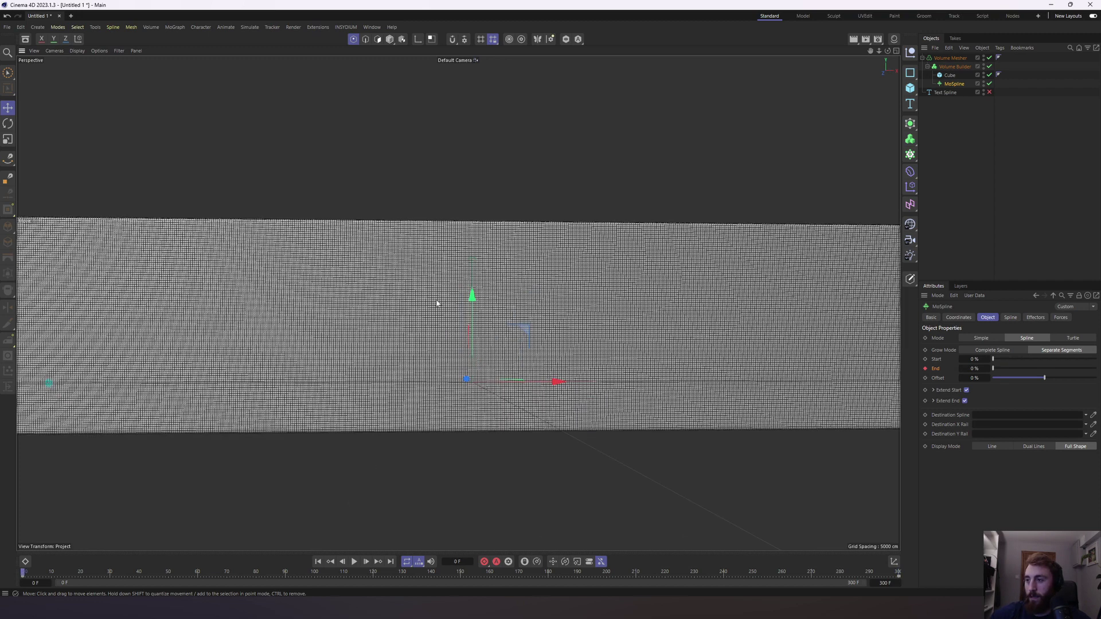
drag(898, 577, 831, 576)
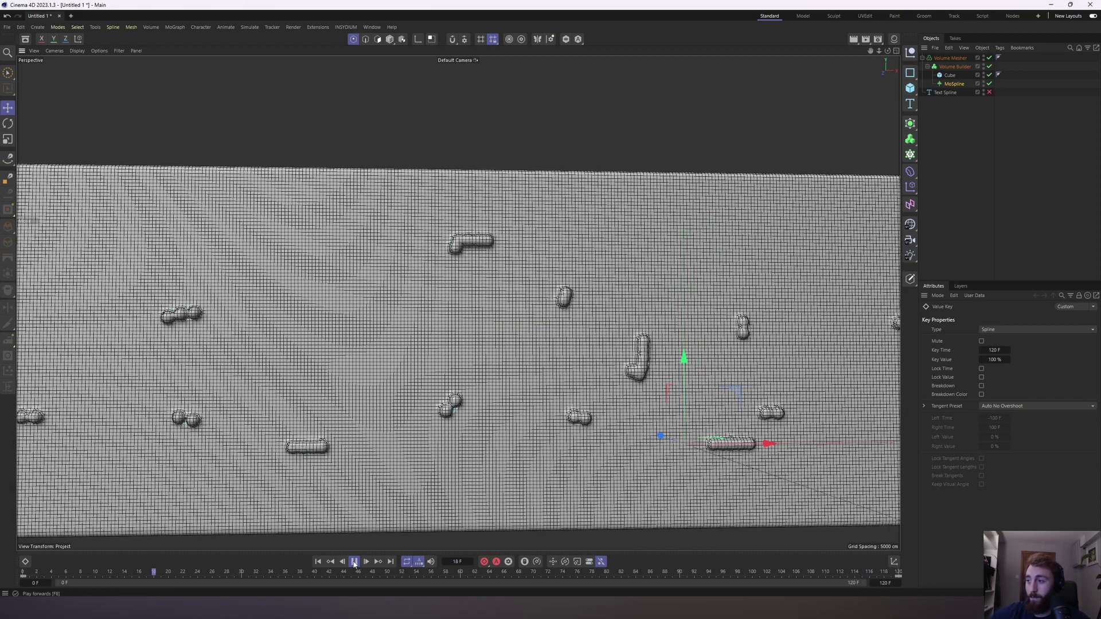
Make the Cube a child of the MoSpline in the hierarchy and preview the growth against the block
click(354, 561)
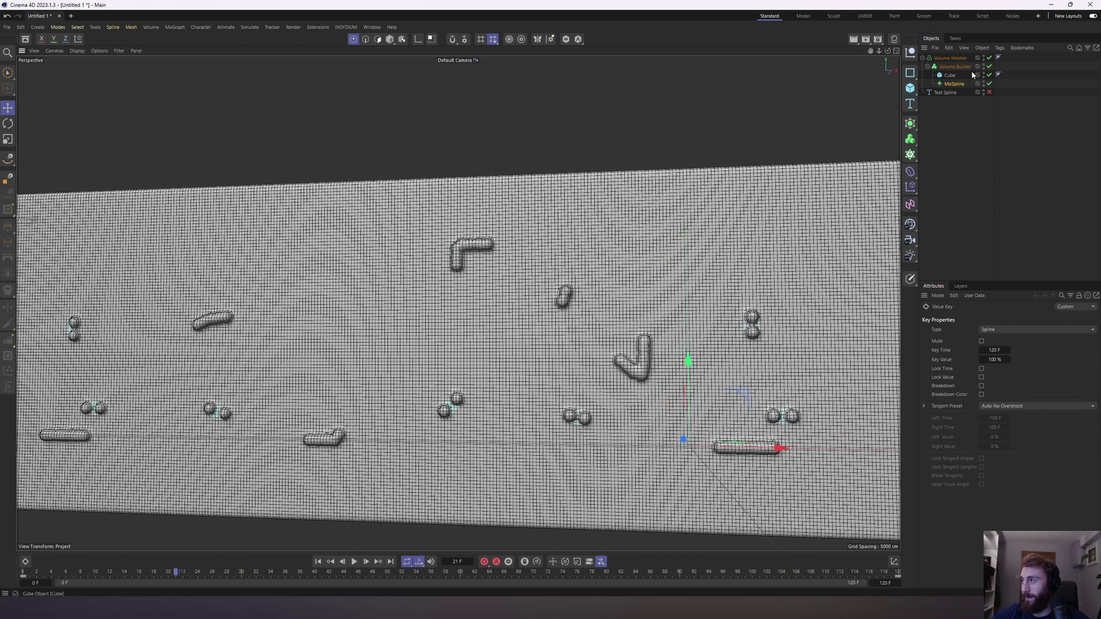
click(949, 75)
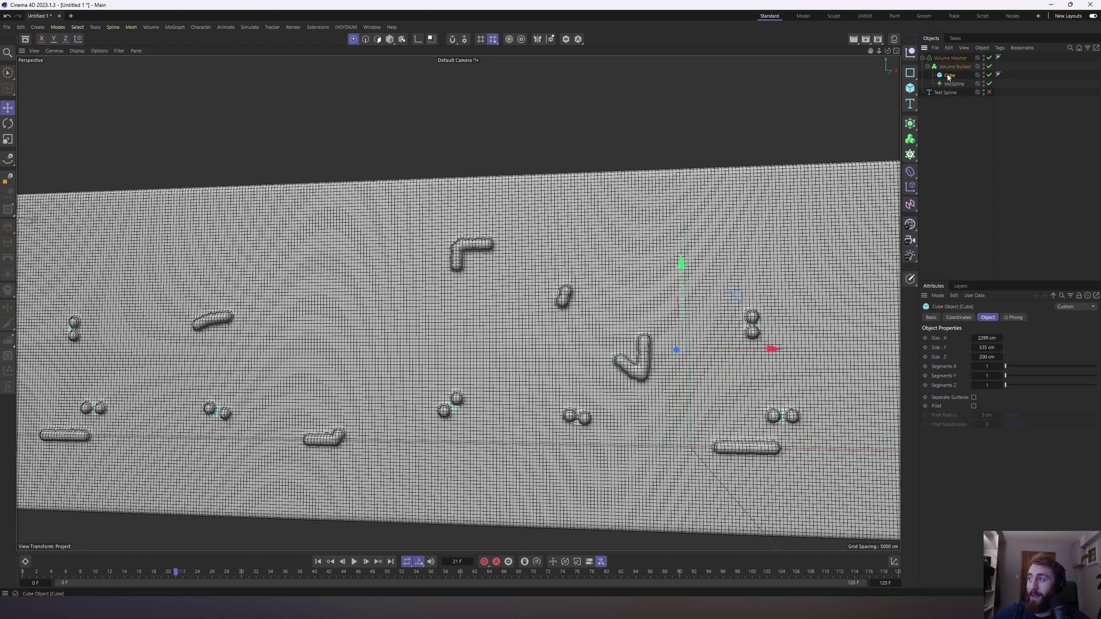
drag(951, 85, 951, 86)
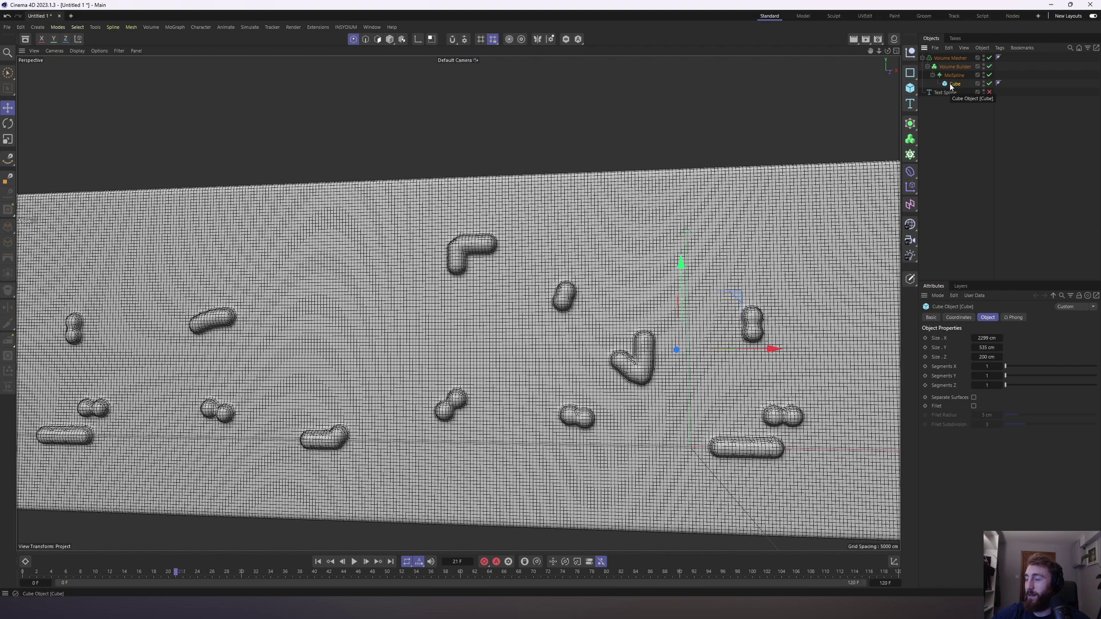
scroll(474, 250, up, 2)
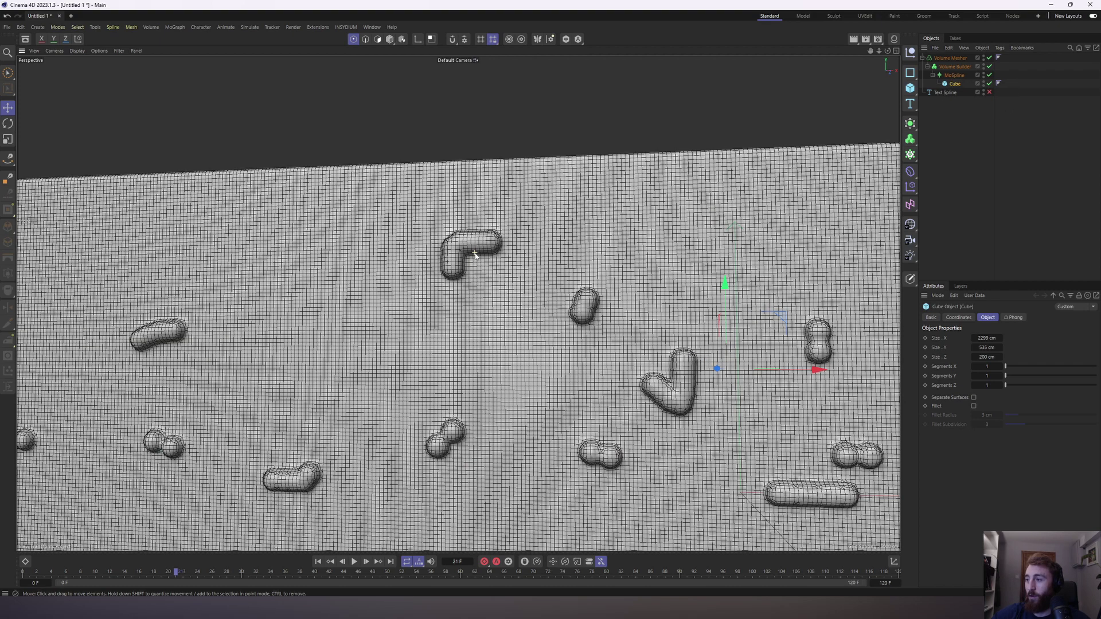
click(25, 575)
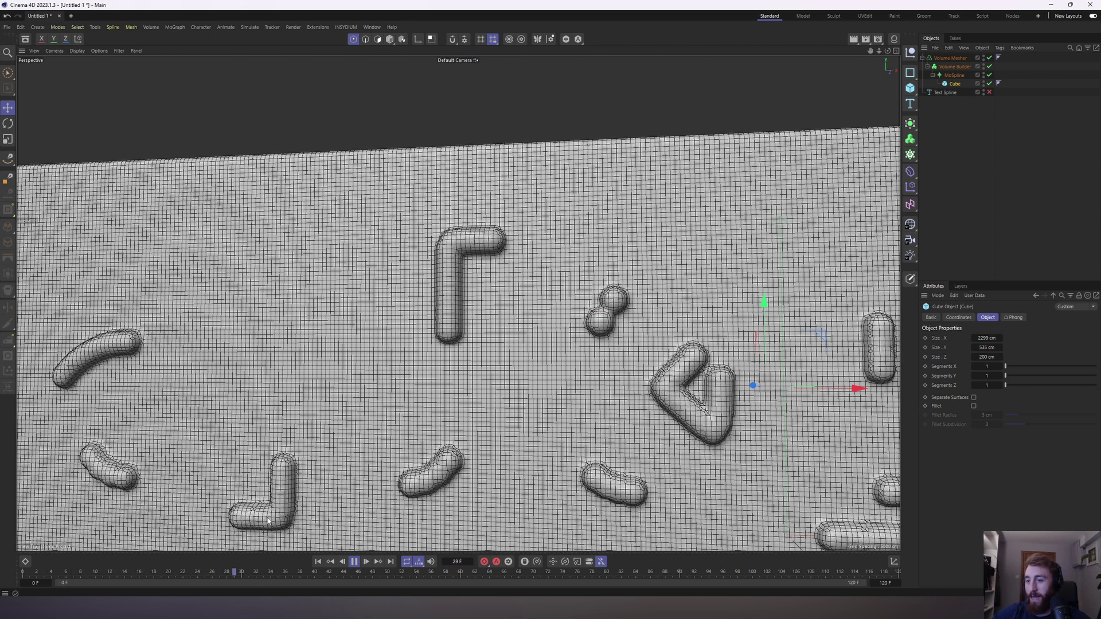
click(354, 562)
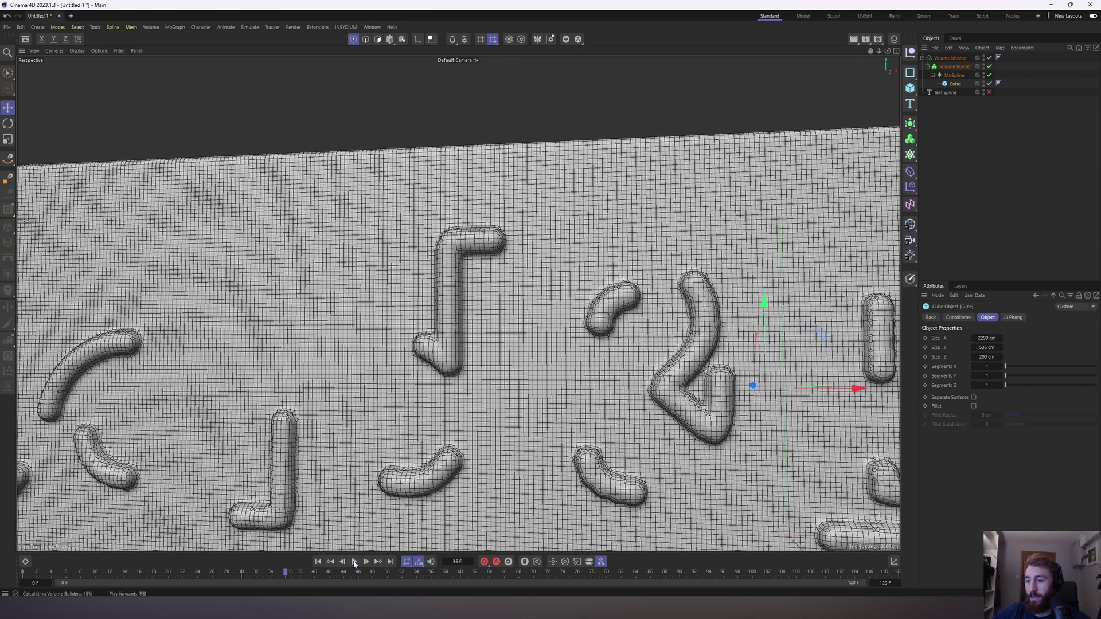
Link the Cube into the Volume Builder's object list and set the MoSpline entry's Density to 2
click(962, 67)
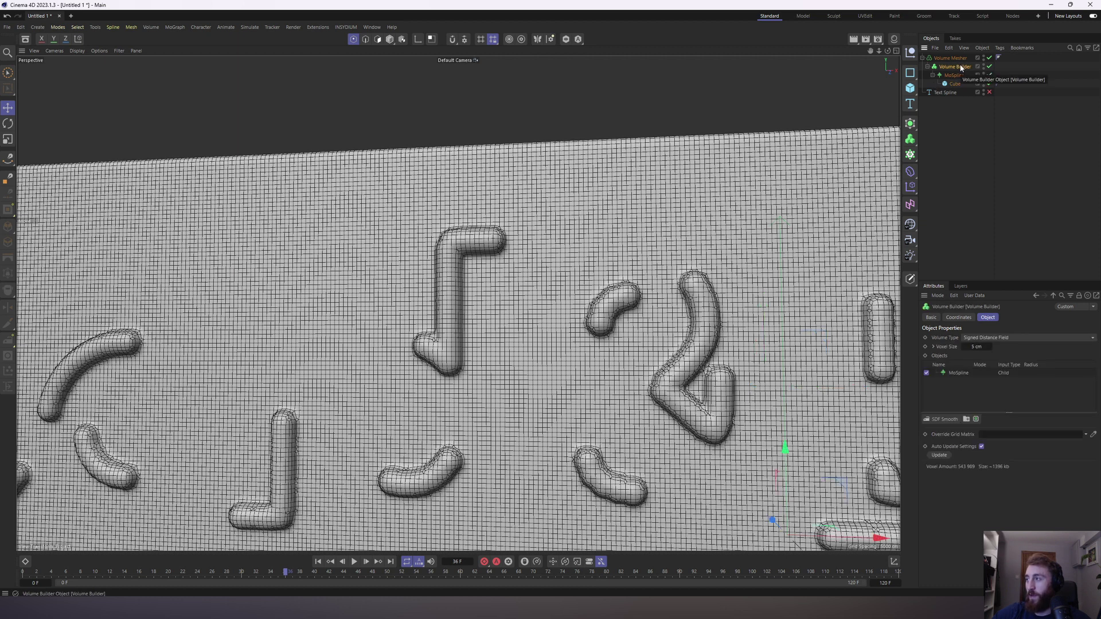
drag(955, 83, 953, 379)
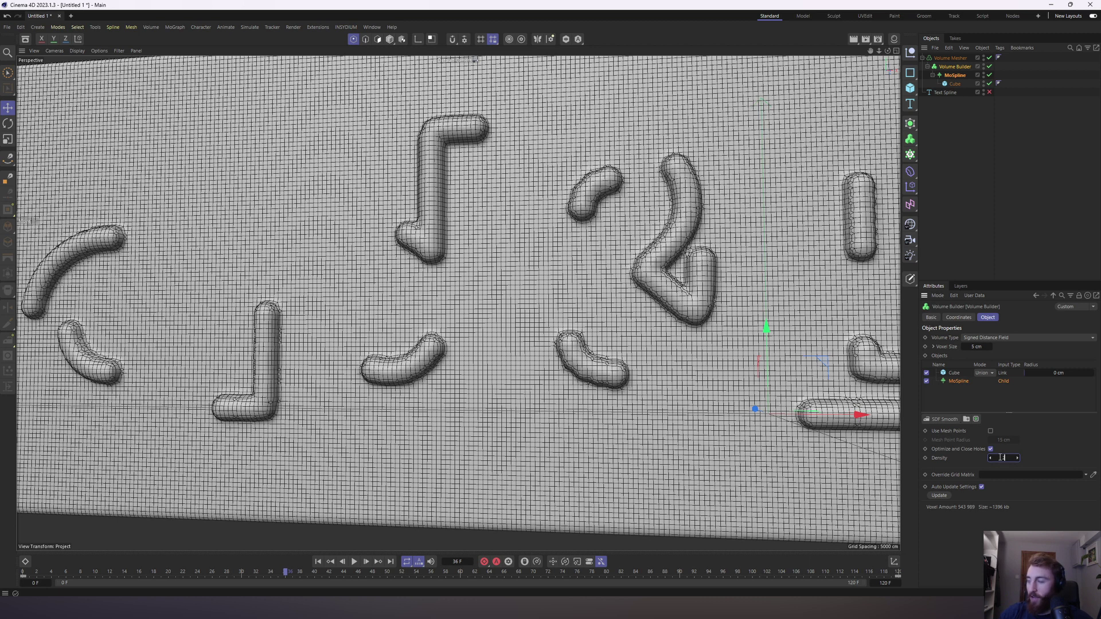
key(Return)
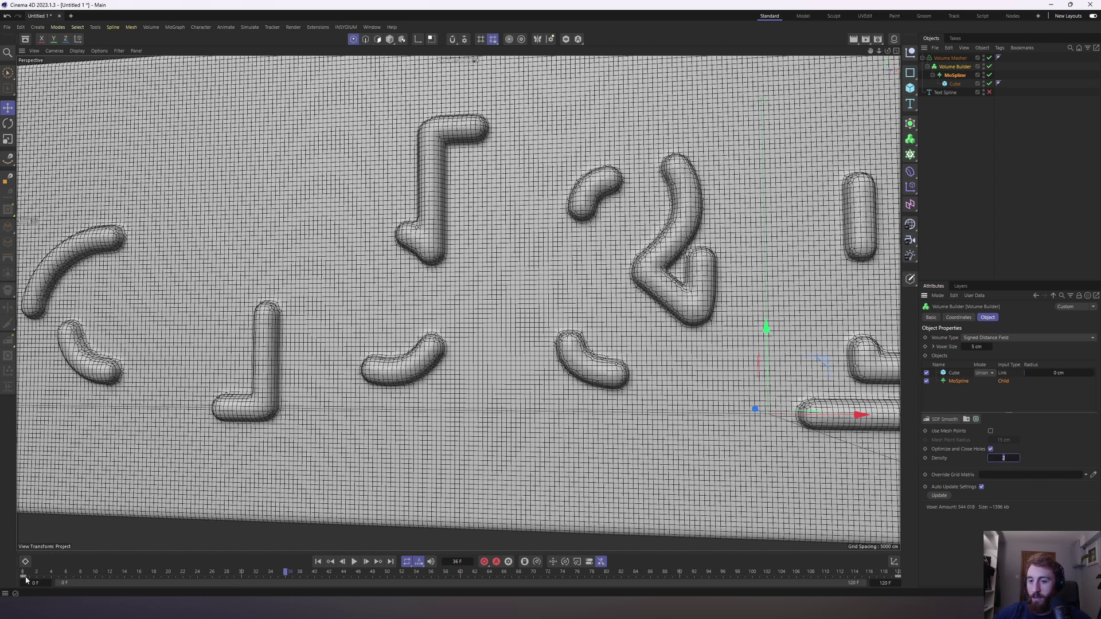
Play the growth from frame 0 and inspect how the letter strokes emerge from the block
drag(35, 577, 4, 576)
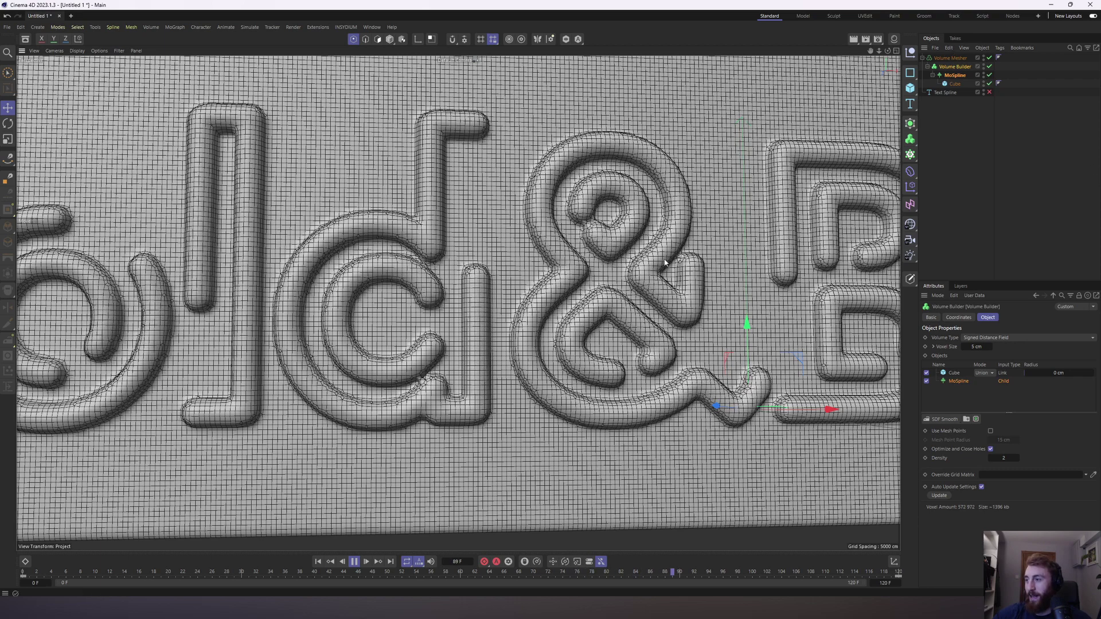
scroll(539, 179, down, 2)
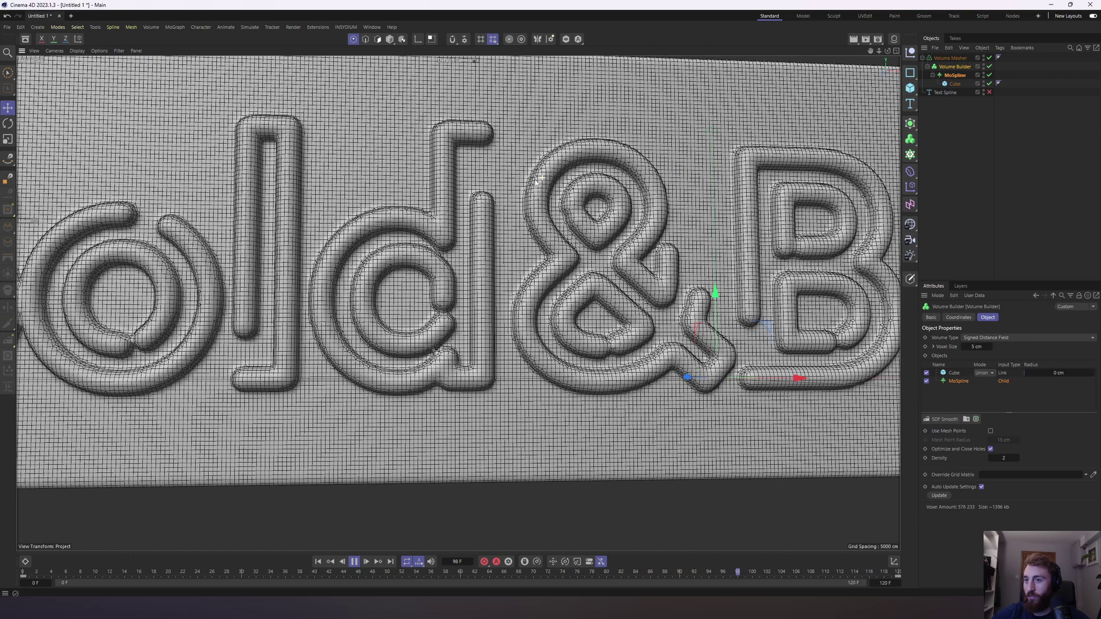
scroll(535, 182, down, 1)
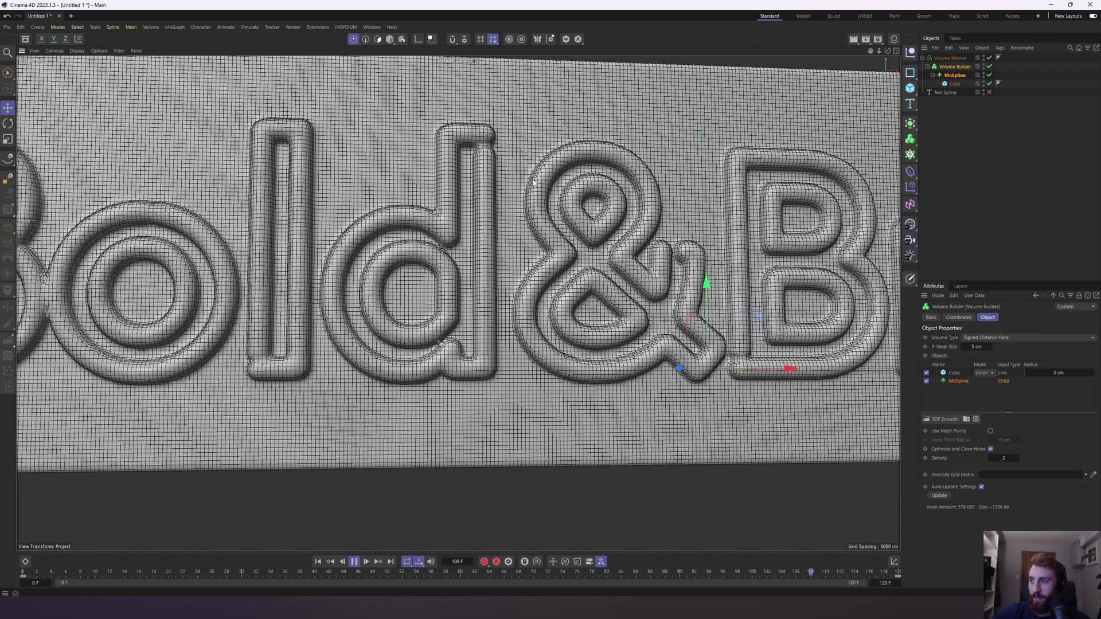
scroll(344, 196, down, 3)
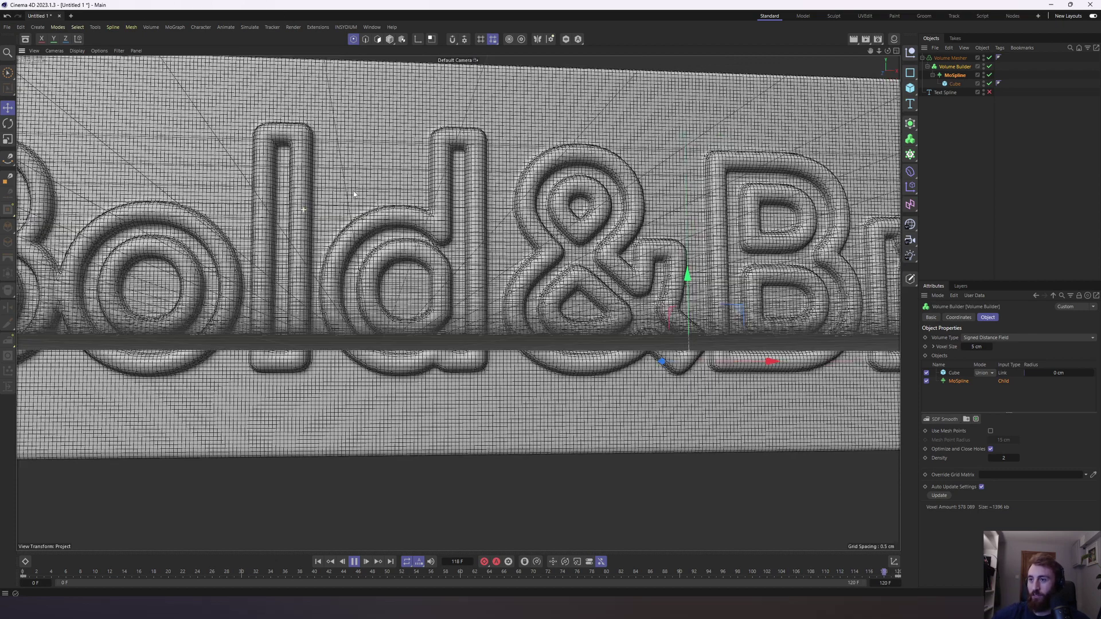
alt+drag(354, 194, 390, 241)
drag(285, 572, 23, 572)
scroll(132, 195, up, 3)
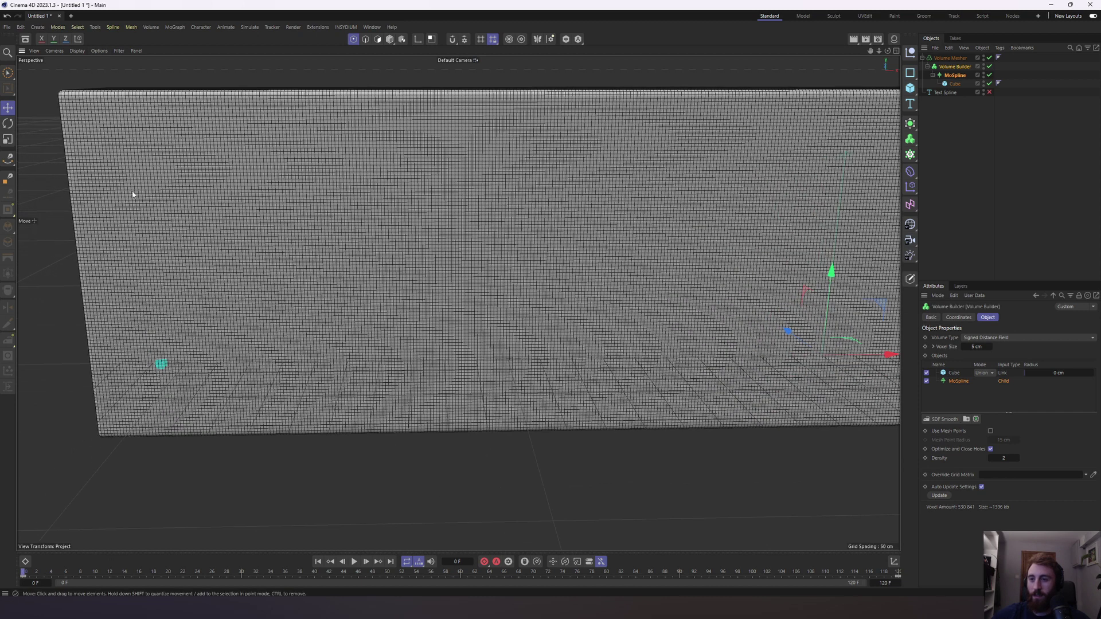
click(354, 562)
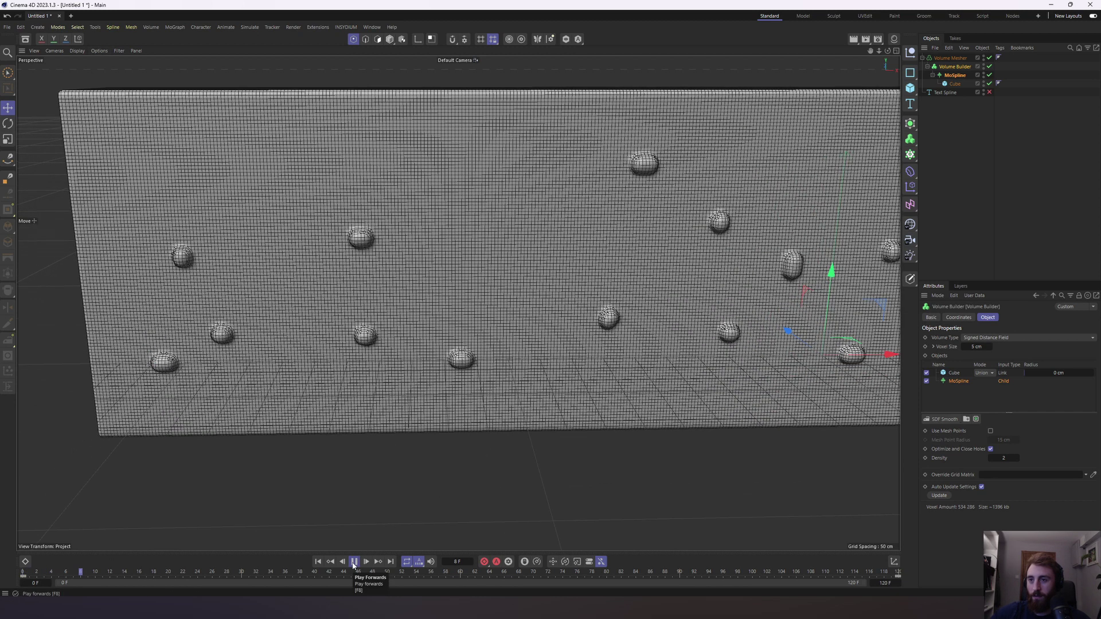
click(353, 562)
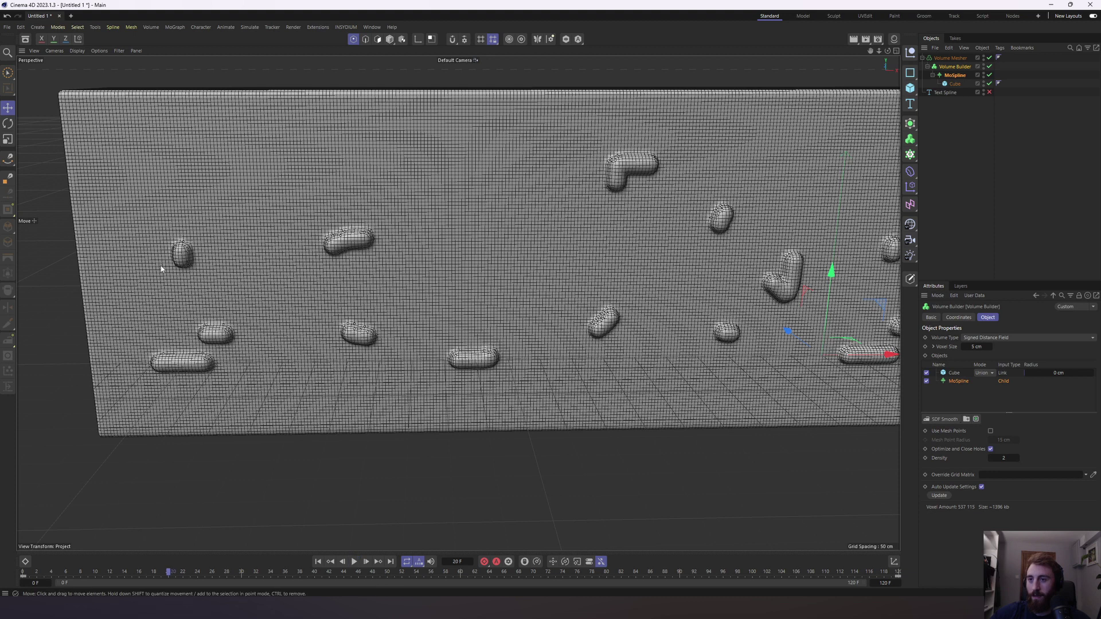
Set the MoSpline's spline generation Step to 5 cm
click(948, 75)
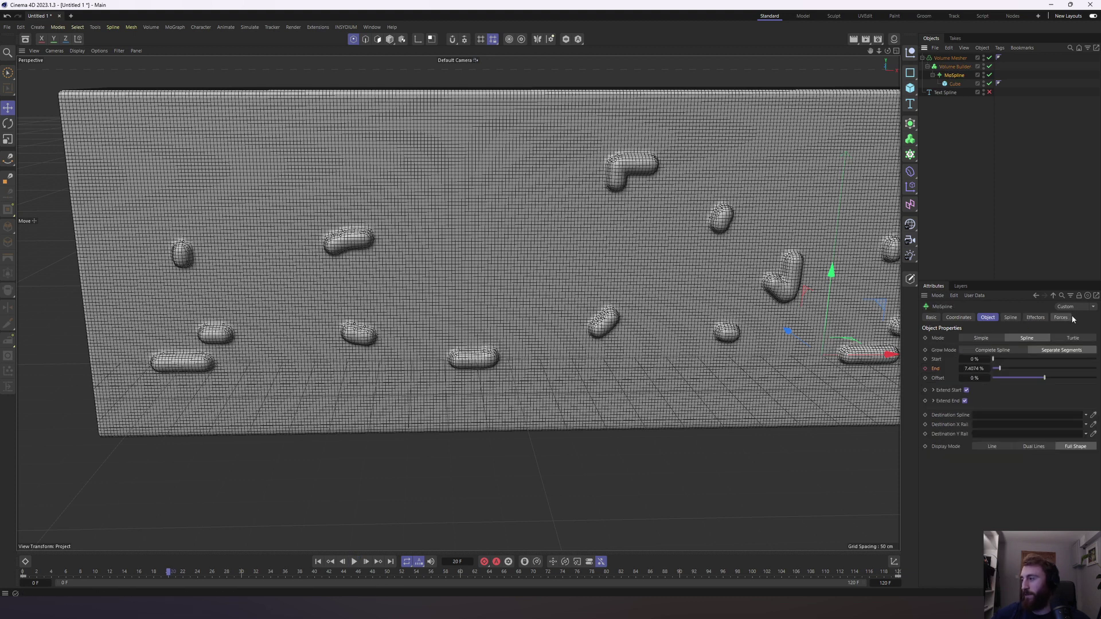
click(1010, 318)
double_click(985, 346)
text(5)
key(Return)
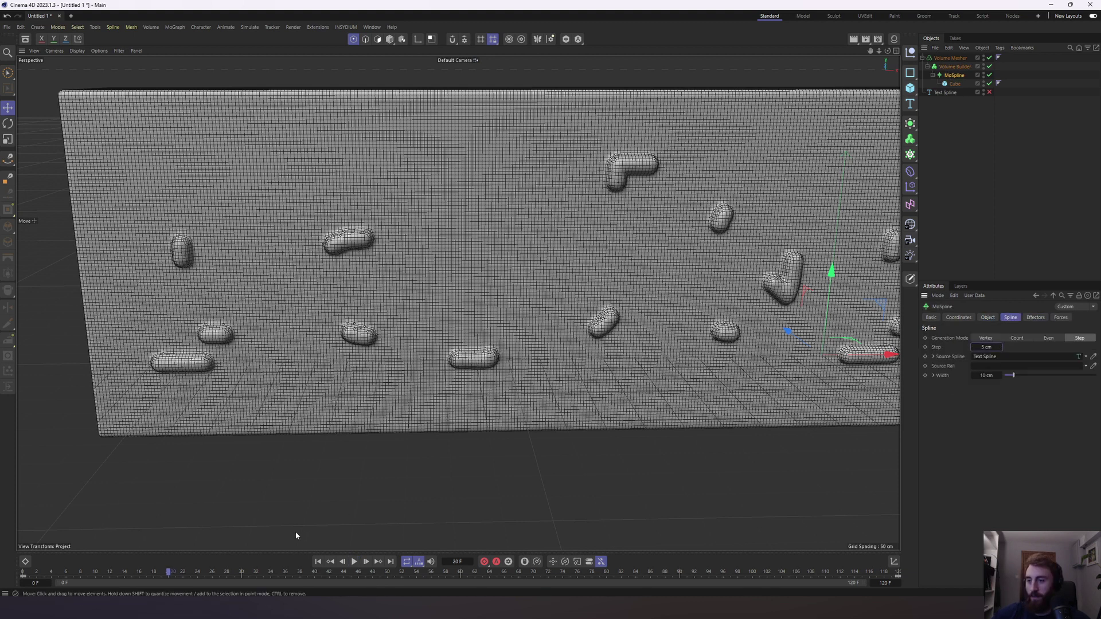
Replay the growth with the 5 cm step and examine the whole "Bold&Break" relief from several angles
drag(164, 574, 22, 574)
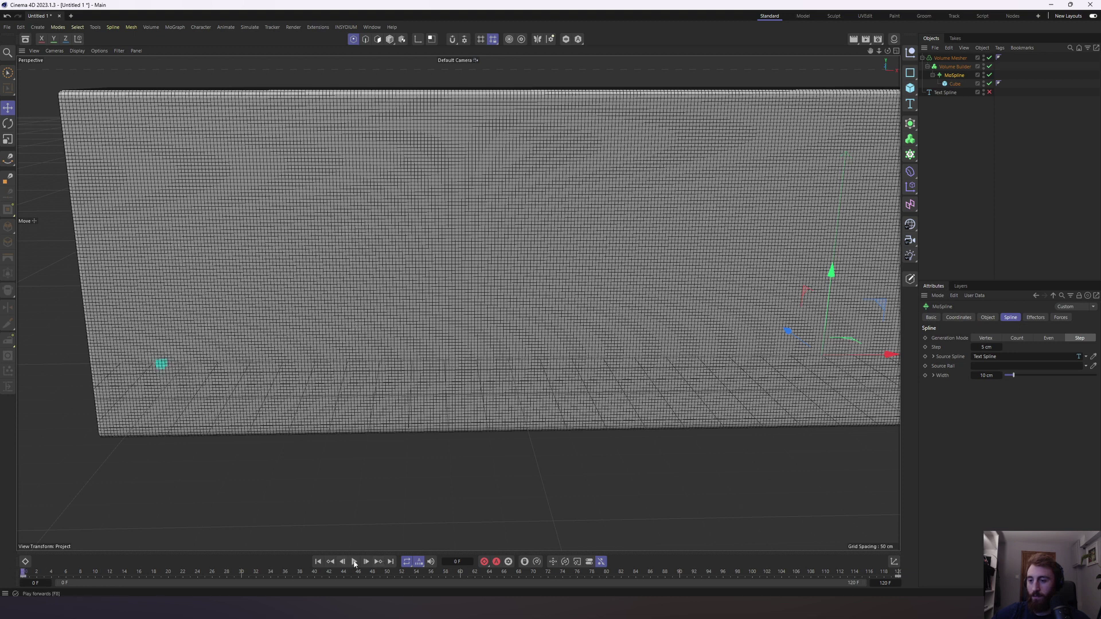
click(354, 562)
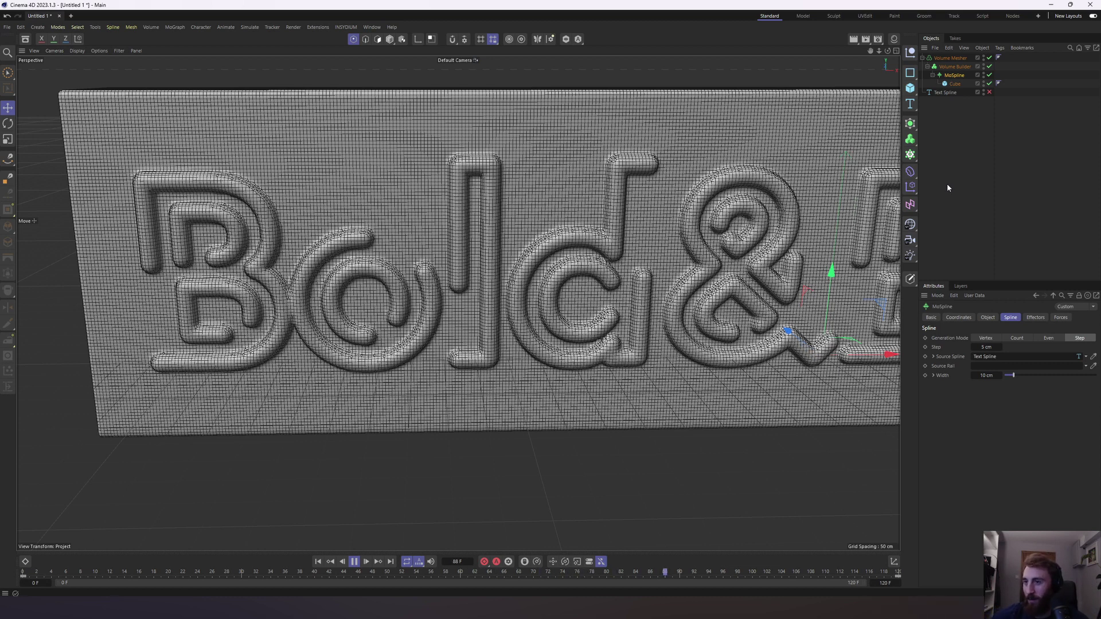
alt+middle_drag(660, 198, 487, 186)
alt+drag(489, 185, 475, 177)
scroll(475, 177, down, 3)
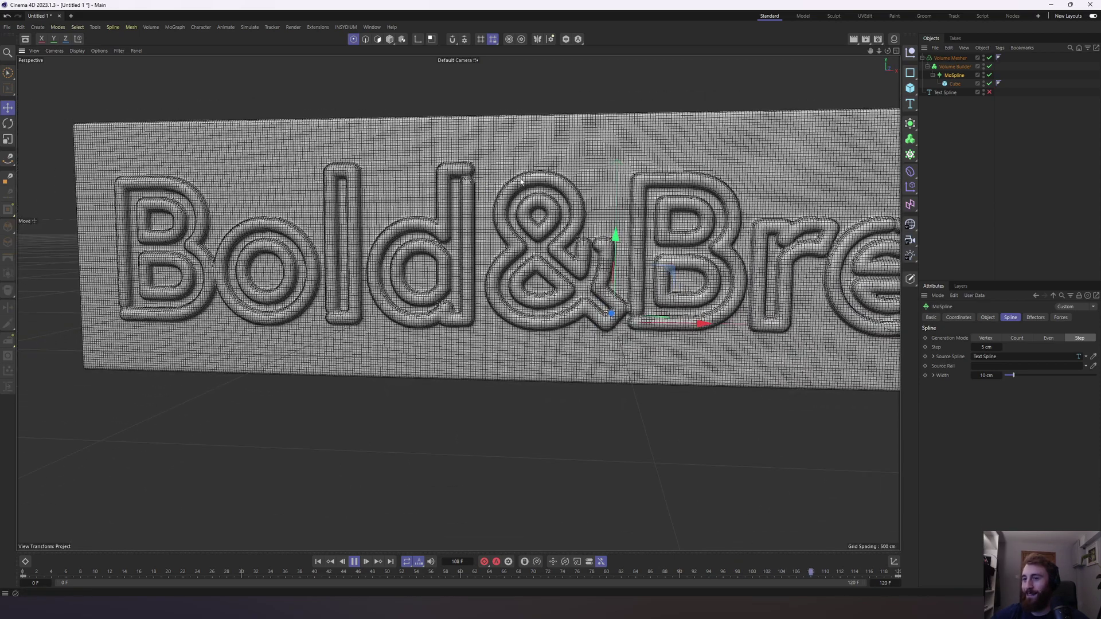
alt+middle_drag(521, 179, 449, 180)
alt+drag(449, 182, 614, 303)
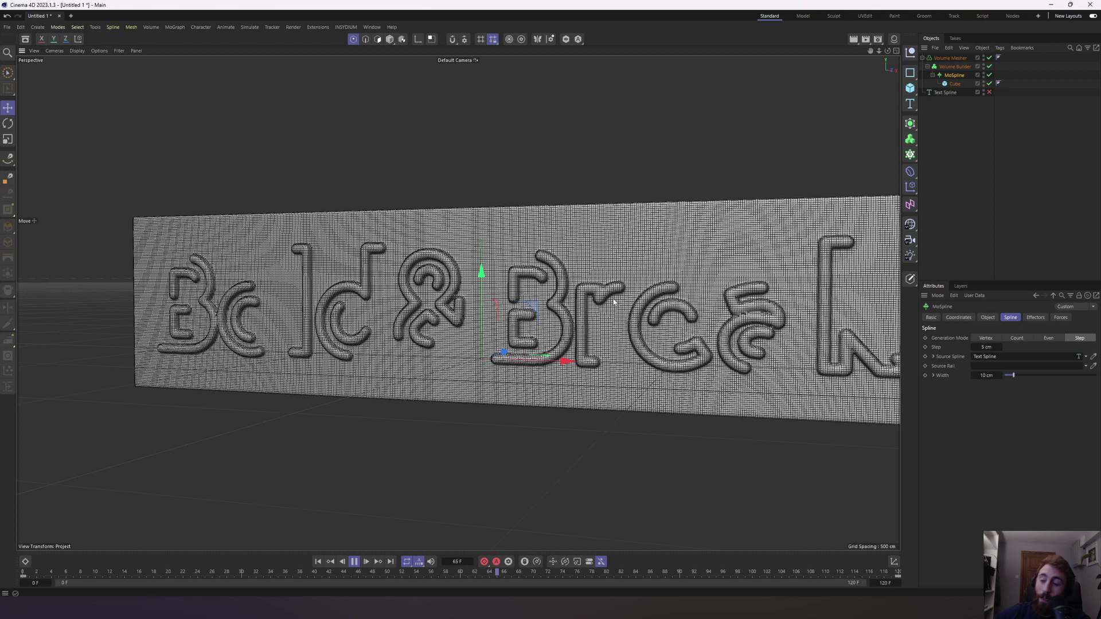
click(354, 562)
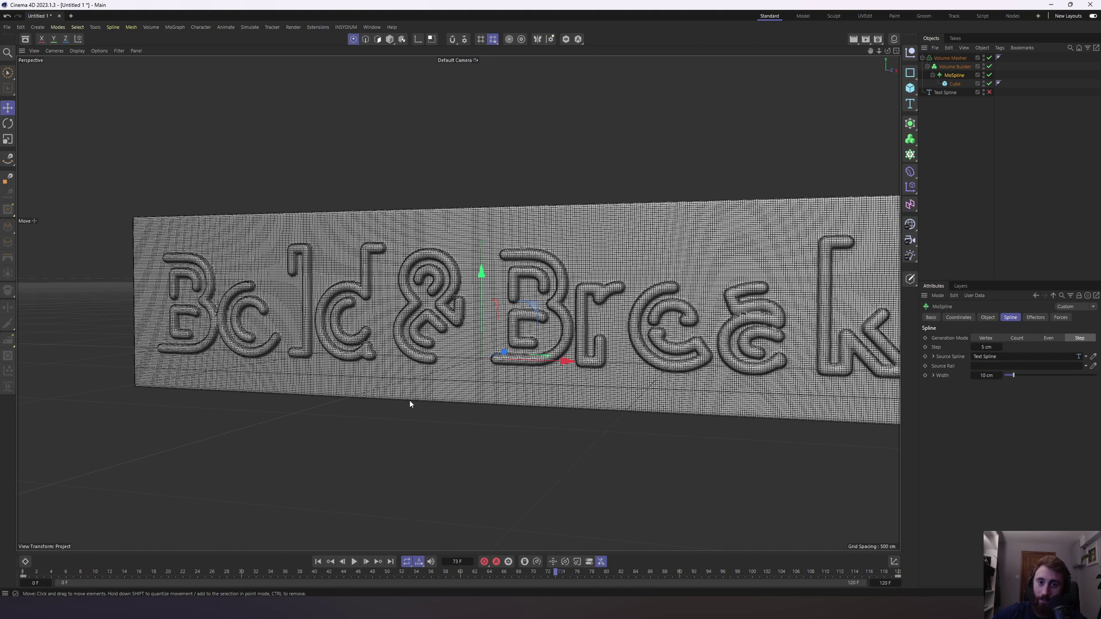
alt+middle_drag(718, 339, 541, 377)
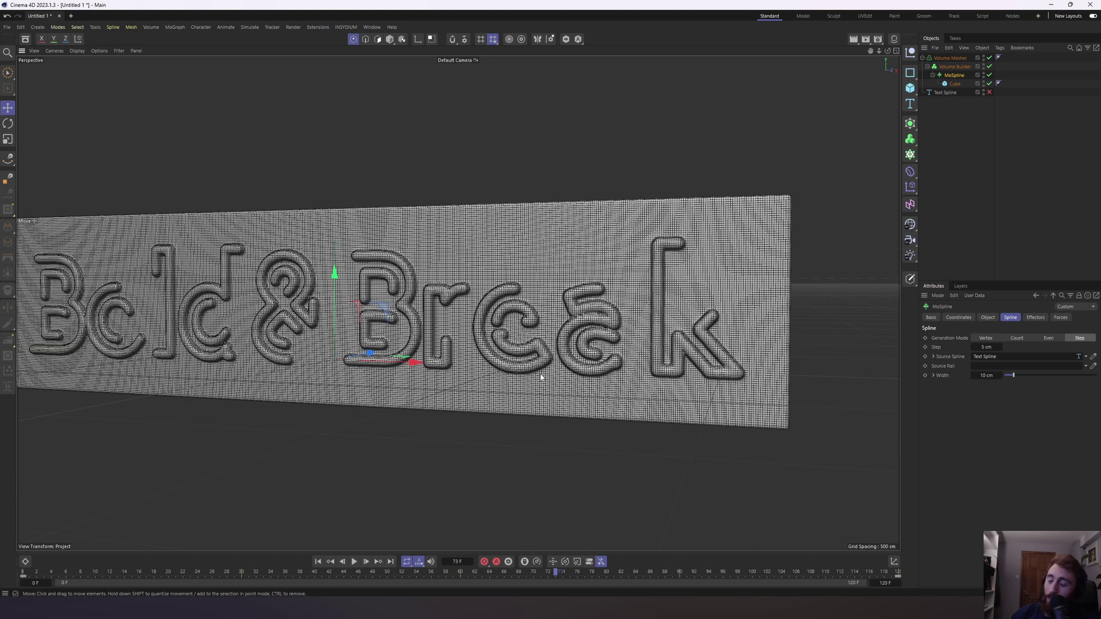